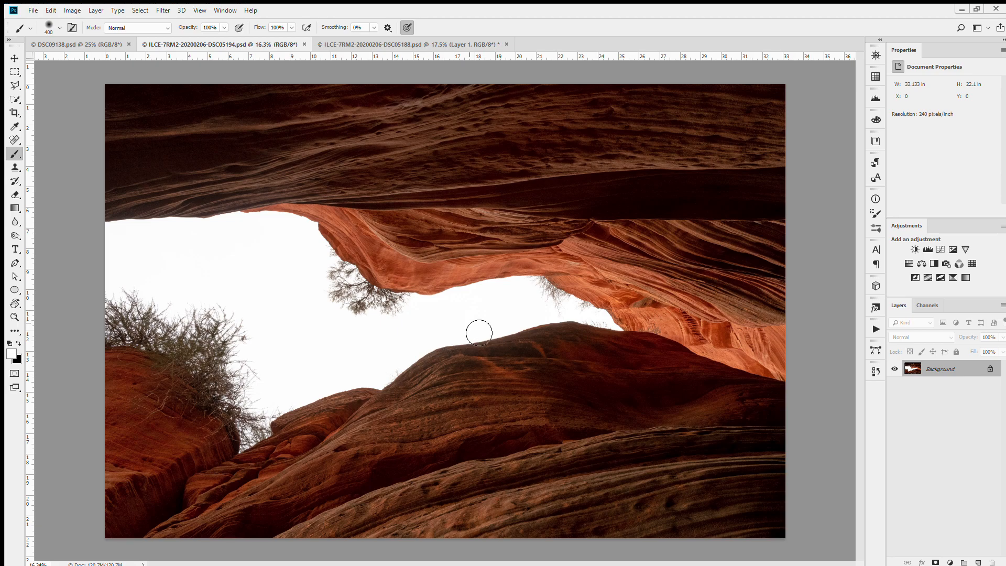
- Copy the cloud photo from DSC09138.psd into ILCE-7RM2-20200206-DSC05194.psd as a new layer and place it over the white sky opening
{"action": "left_click", "coordinate": [84, 44]}
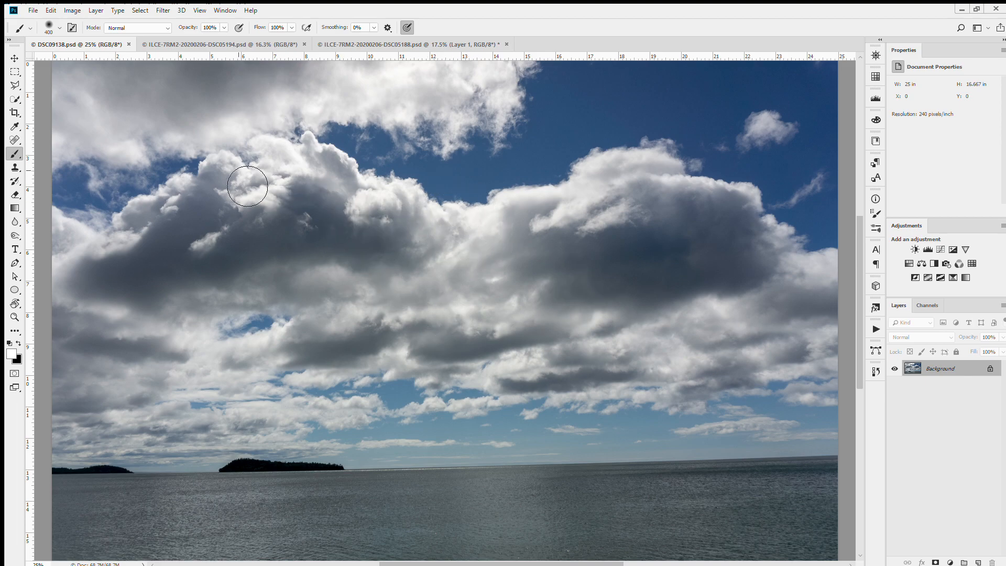
{"action": "left_click", "coordinate": [14, 59]}
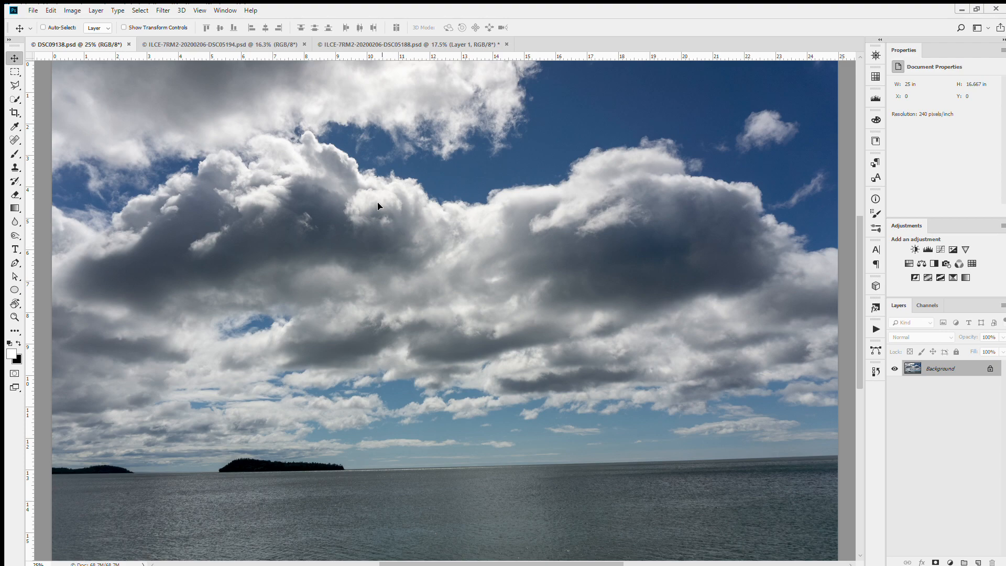
{"action": "scroll", "coordinate": [249, 71], "scroll_direction": "up", "scroll_amount": 2}
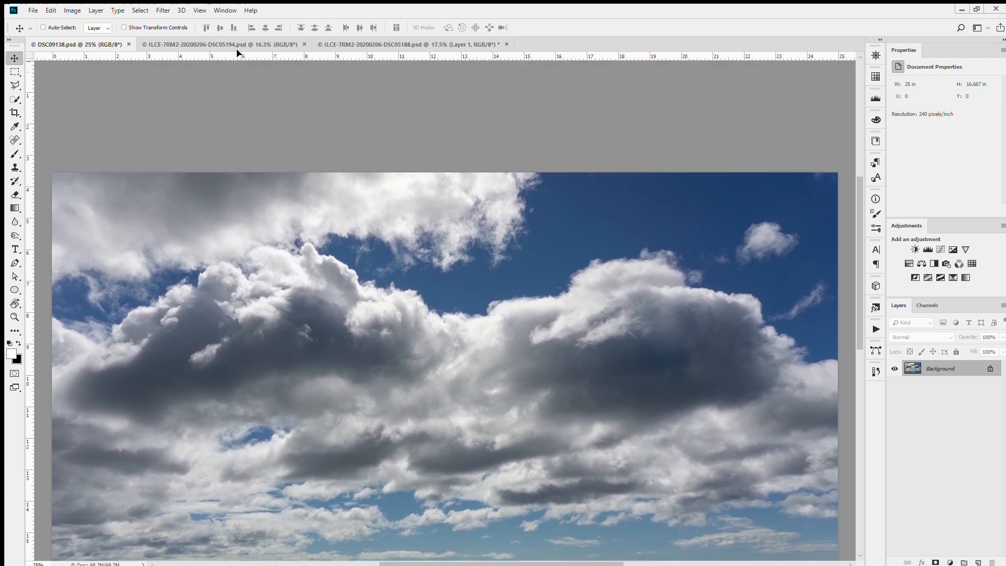
{"action": "left_click", "coordinate": [236, 44]}
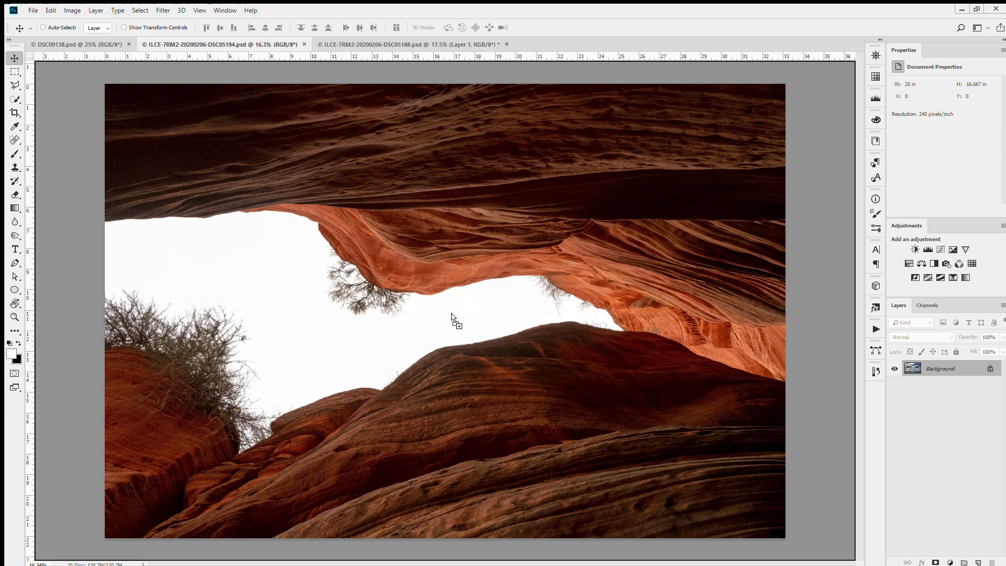
{"action": "left_click_drag", "start_coordinate": [452, 314], "coordinate": [452, 317]}
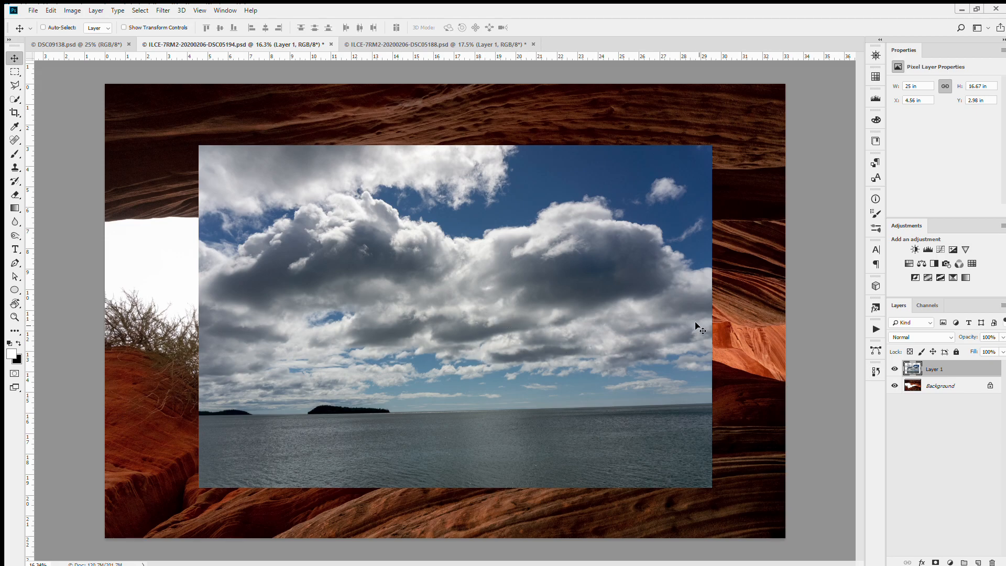
{"action": "left_click_drag", "start_coordinate": [542, 296], "coordinate": [477, 293]}
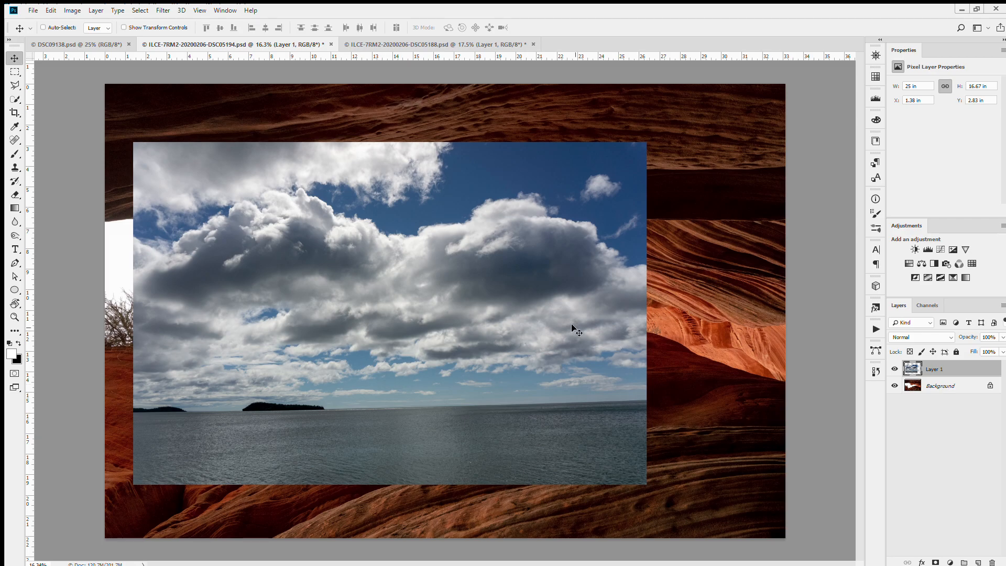
- Unlock the canyon background layer and move it above the cloud layer
{"action": "left_click", "coordinate": [990, 387]}
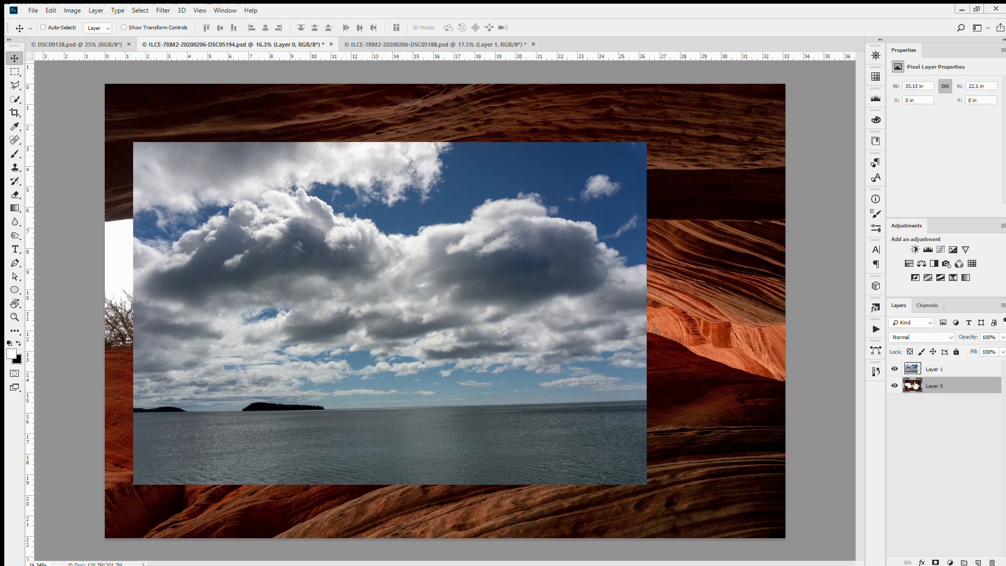
{"action": "left_click_drag", "start_coordinate": [927, 384], "coordinate": [936, 363]}
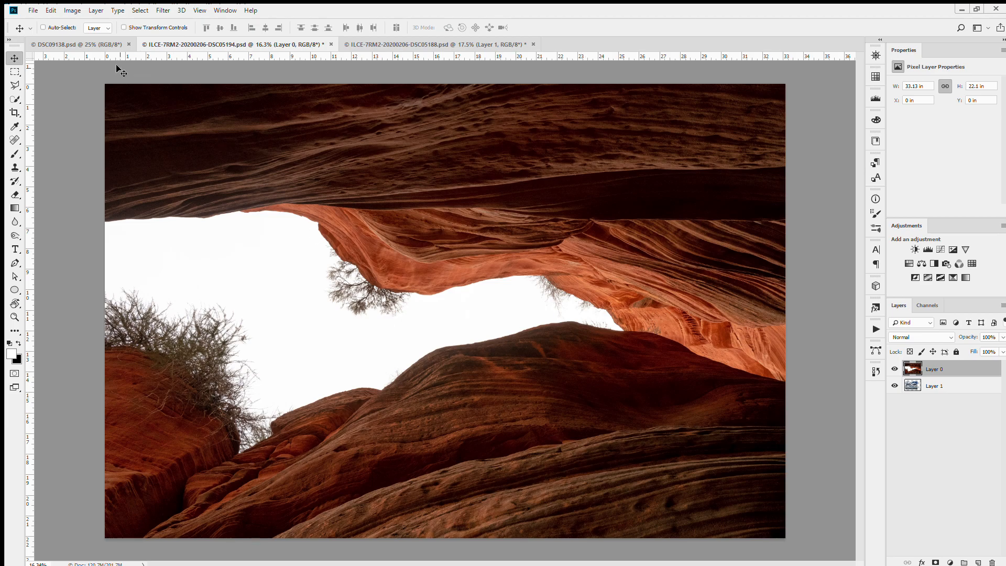
- Select all the canyon rock with the Quick Selection tool and turn the selection into a mask on Layer 0
{"action": "left_click", "coordinate": [15, 99]}
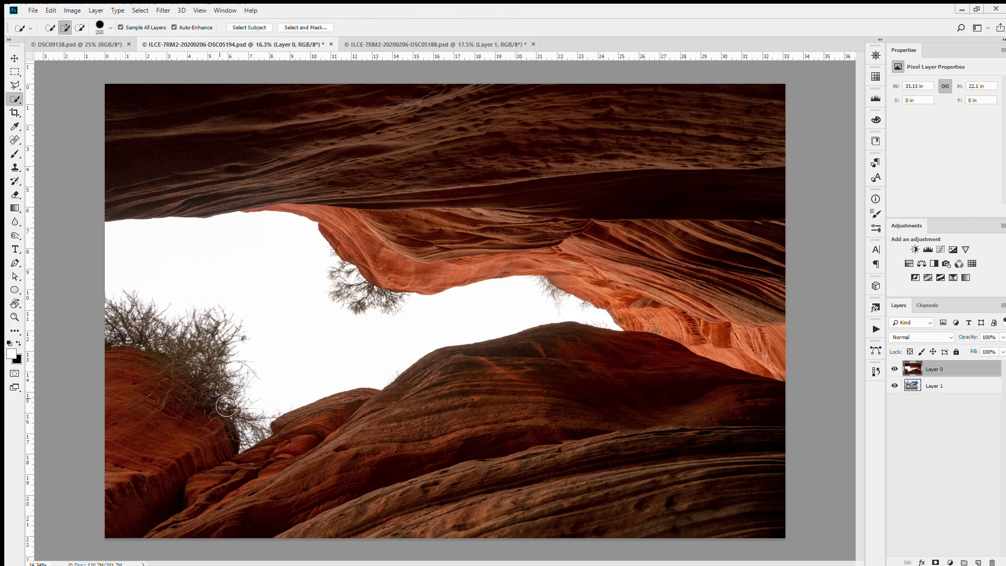
{"action": "mouse_move", "coordinate": [168, 420]}
{"action": "left_mouse_down"}
{"action": "mouse_move", "coordinate": [225, 478]}
{"action": "mouse_move", "coordinate": [284, 495]}
{"action": "mouse_move", "coordinate": [571, 396]}
{"action": "mouse_move", "coordinate": [627, 399]}
{"action": "mouse_move", "coordinate": [702, 432]}
{"action": "mouse_move", "coordinate": [702, 507]}
{"action": "mouse_move", "coordinate": [607, 478]}
{"action": "mouse_move", "coordinate": [665, 460]}
{"action": "mouse_move", "coordinate": [718, 364]}
{"action": "mouse_move", "coordinate": [712, 276]}
{"action": "mouse_move", "coordinate": [625, 238]}
{"action": "mouse_move", "coordinate": [602, 242]}
{"action": "mouse_move", "coordinate": [620, 286]}
{"action": "mouse_move", "coordinate": [571, 239]}
{"action": "mouse_move", "coordinate": [478, 253]}
{"action": "mouse_move", "coordinate": [417, 245]}
{"action": "mouse_move", "coordinate": [387, 189]}
{"action": "mouse_move", "coordinate": [315, 171]}
{"action": "mouse_move", "coordinate": [245, 180]}
{"action": "mouse_move", "coordinate": [159, 166]}
{"action": "mouse_move", "coordinate": [348, 132]}
{"action": "mouse_move", "coordinate": [681, 211]}
{"action": "left_mouse_up"}
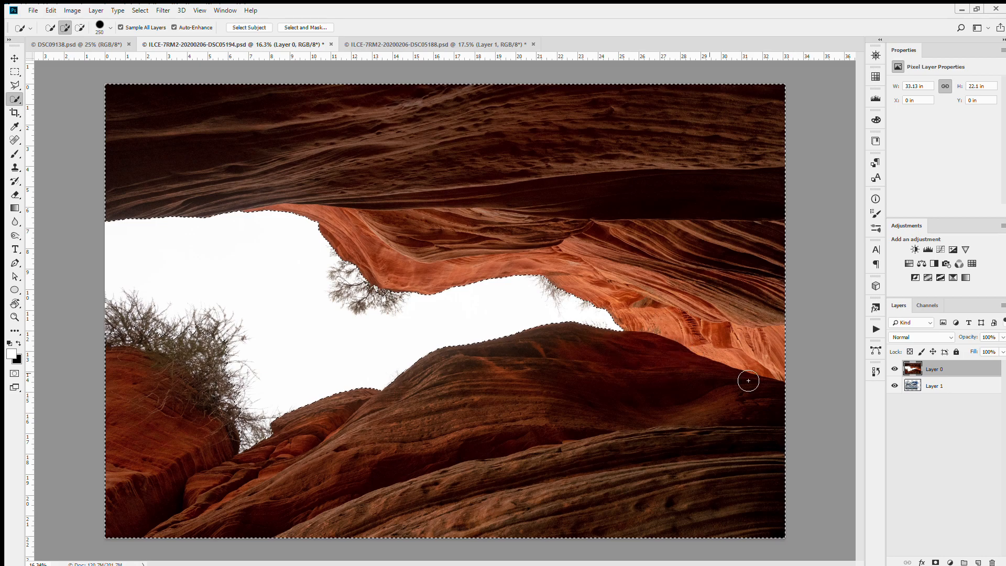
{"action": "left_click", "coordinate": [936, 562]}
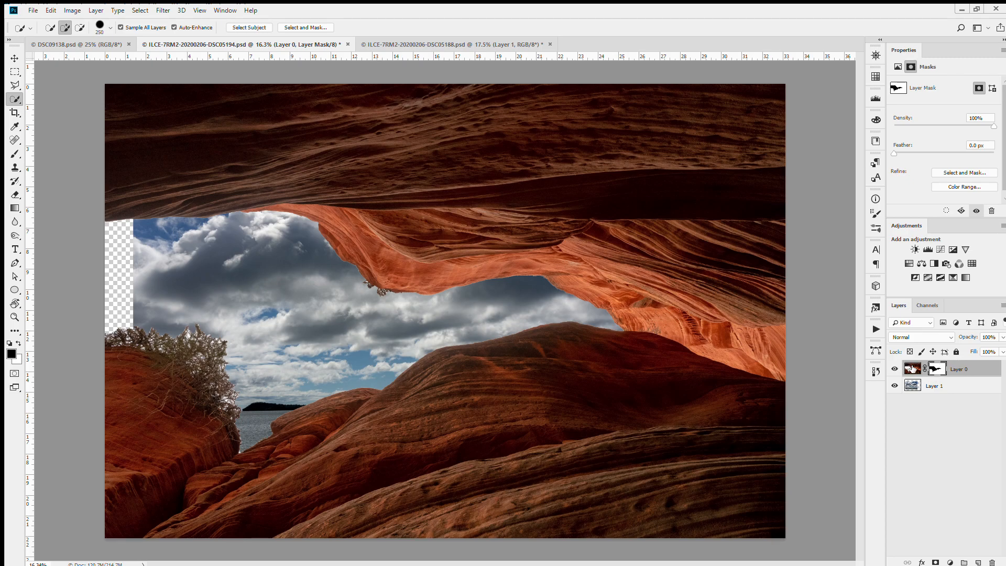
- Scale the cloud layer to about 123% width and 126% height and position it to fill the whole sky opening
{"action": "left_click", "coordinate": [914, 386]}
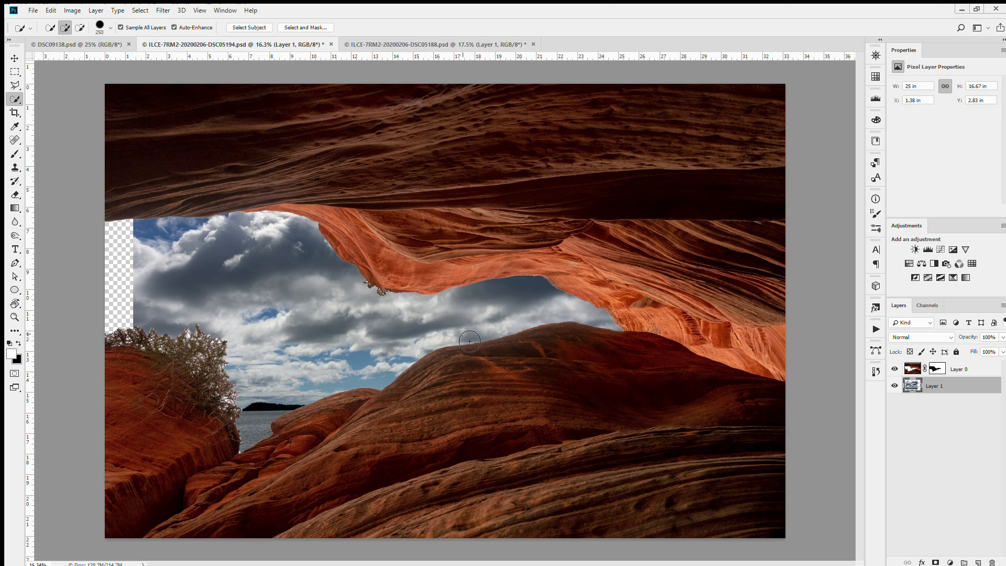
{"action": "key", "text": "v"}
{"action": "left_click_drag", "start_coordinate": [445, 321], "coordinate": [356, 313]}
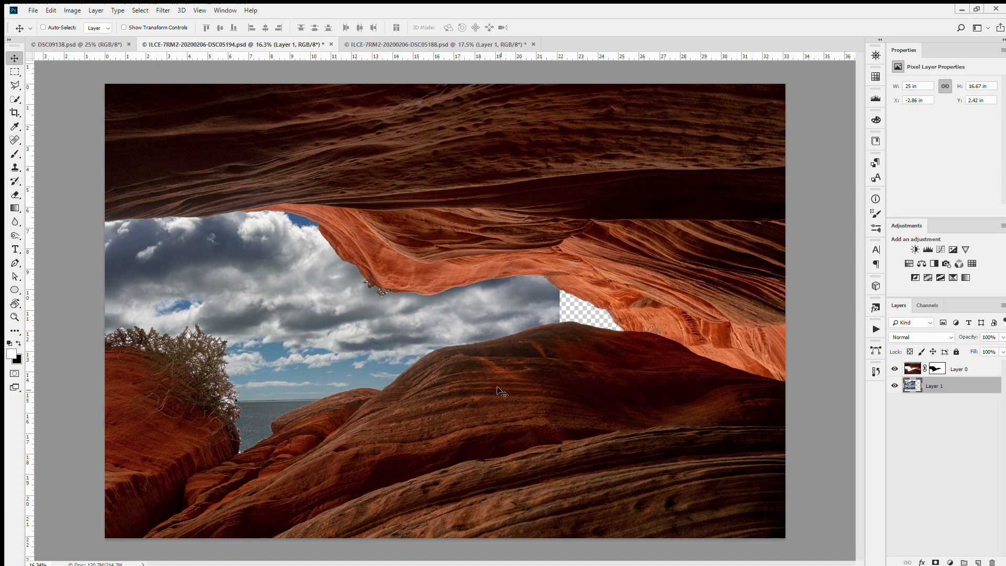
{"action": "key", "text": "ctrl+t"}
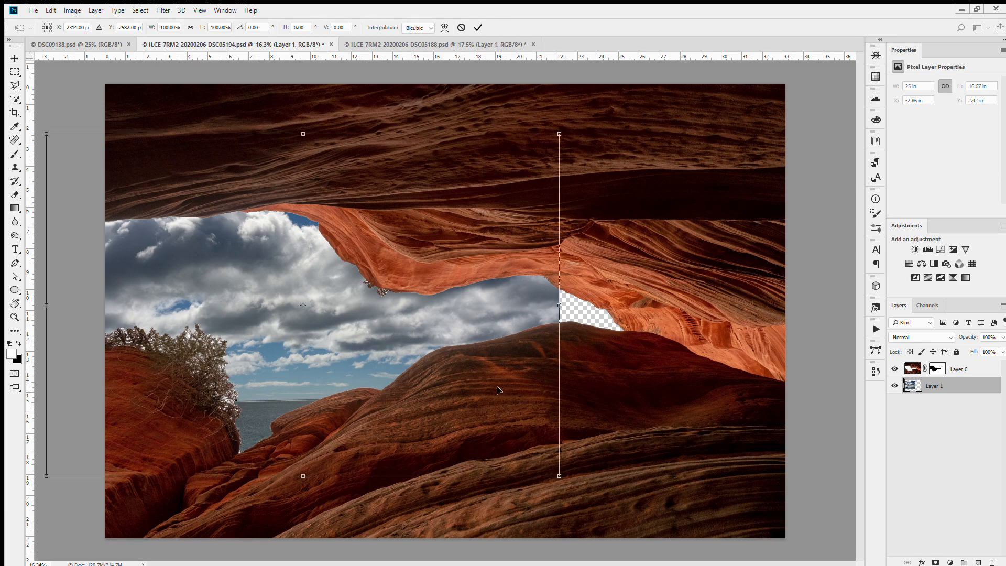
{"action": "left_click_drag", "start_coordinate": [560, 477], "coordinate": [679, 559]}
{"action": "left_click_drag", "start_coordinate": [449, 415], "coordinate": [469, 465]}
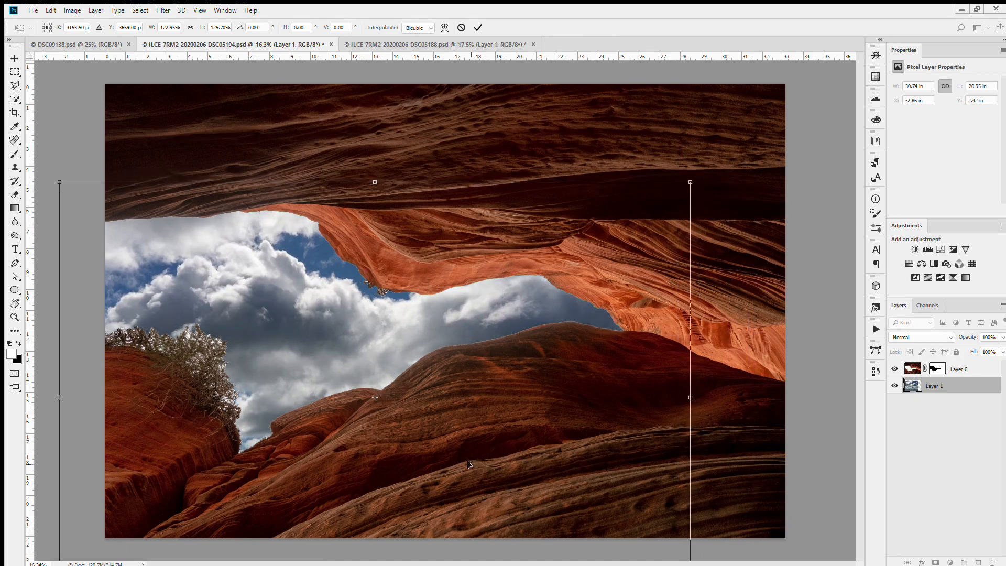
{"action": "left_click", "coordinate": [478, 27]}
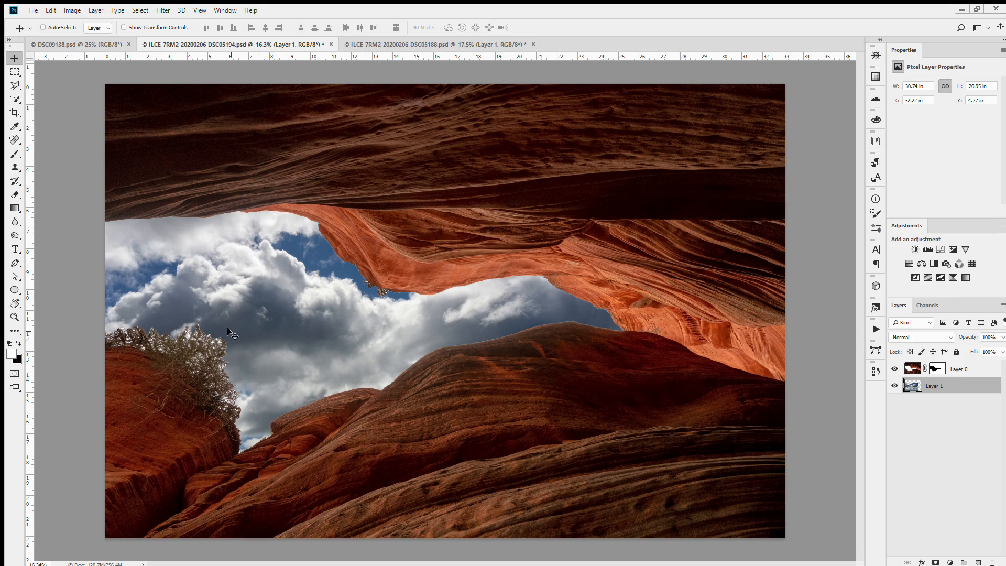
- Paint black on Layer 0's mask with a soft 400 px brush to hide the bush on the lower-left rock
{"action": "scroll", "coordinate": [201, 323], "scroll_direction": "up", "scroll_amount": 5}
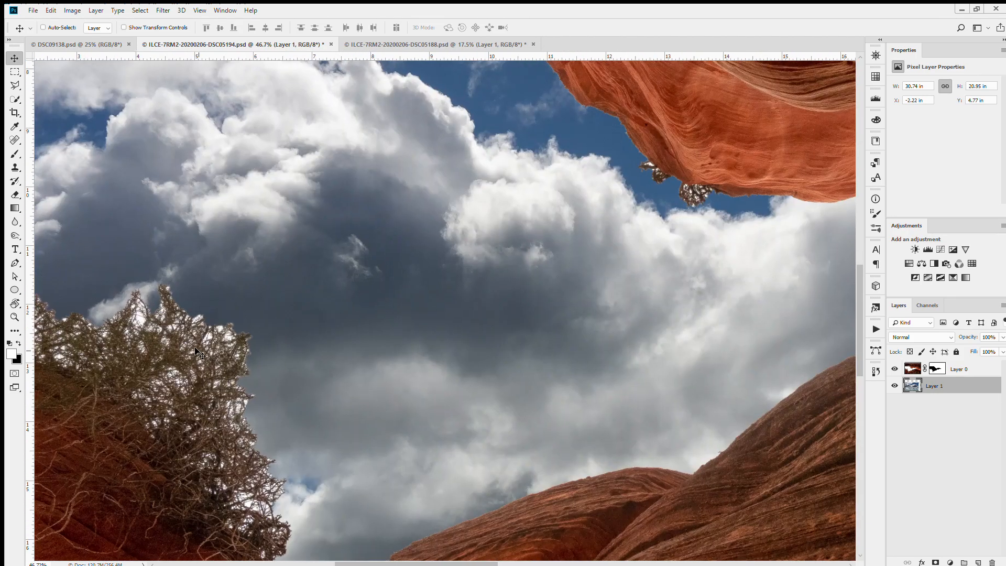
{"action": "scroll", "coordinate": [231, 356], "scroll_direction": "up", "scroll_amount": 1}
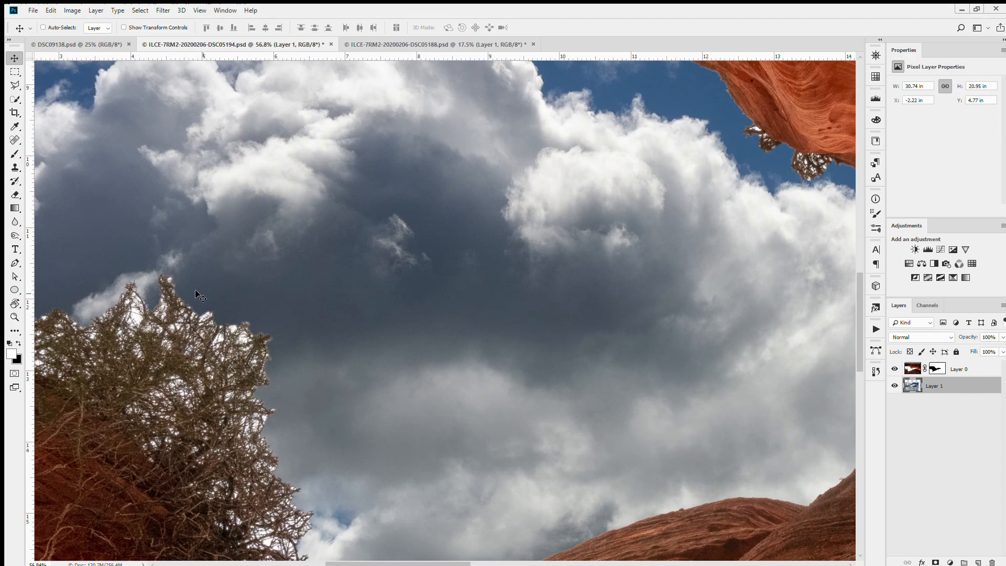
{"action": "scroll", "coordinate": [176, 302], "scroll_direction": "down", "scroll_amount": 5}
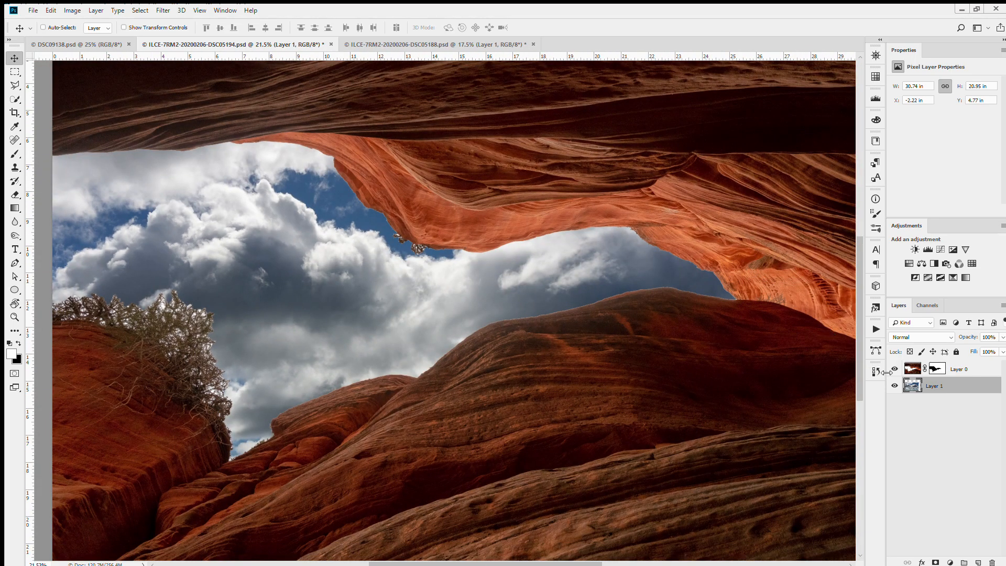
{"action": "scroll", "coordinate": [505, 304], "scroll_direction": "down", "scroll_amount": 1}
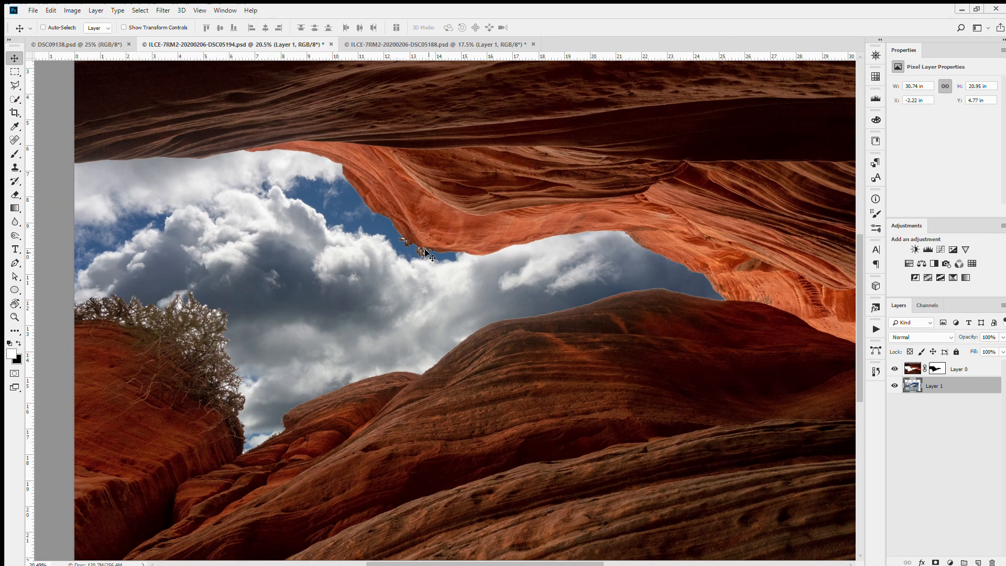
{"action": "left_click", "coordinate": [938, 367]}
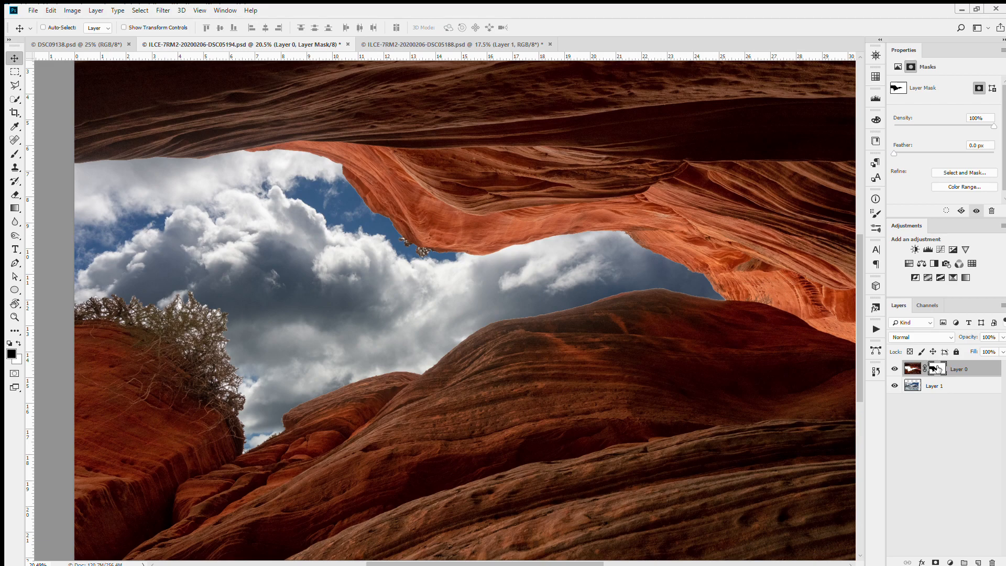
{"action": "left_click", "coordinate": [913, 368]}
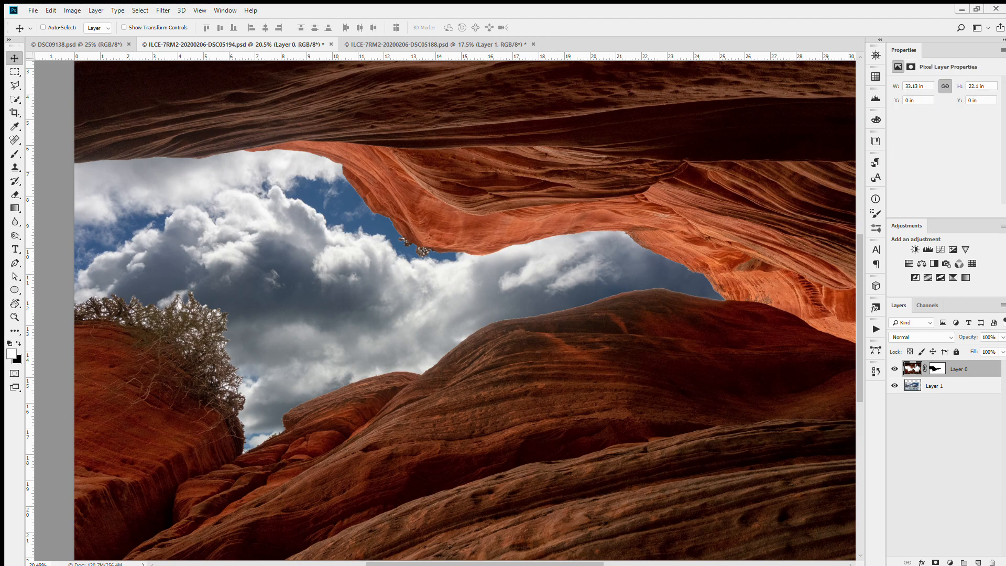
{"action": "left_click", "coordinate": [938, 369]}
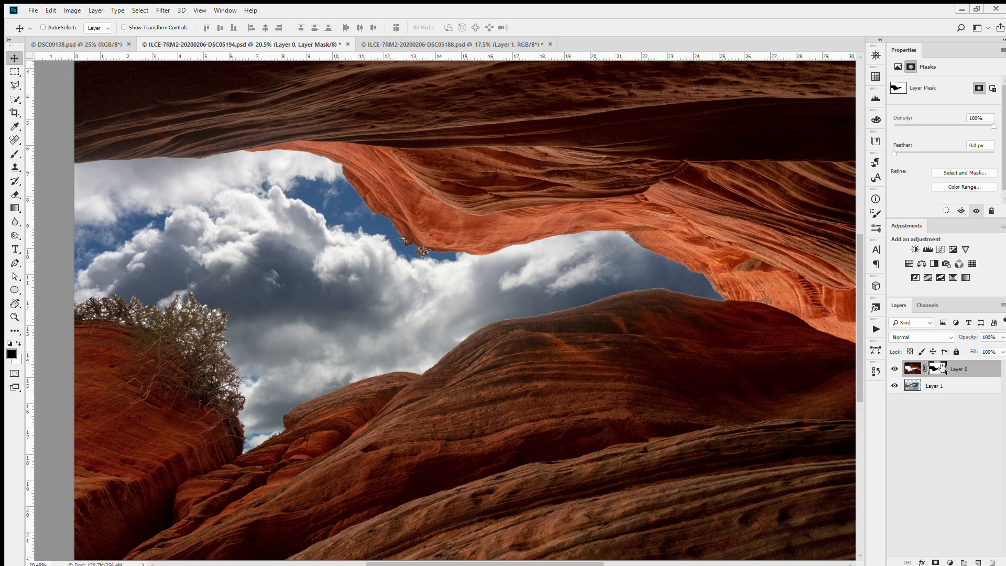
{"action": "key", "text": "b"}
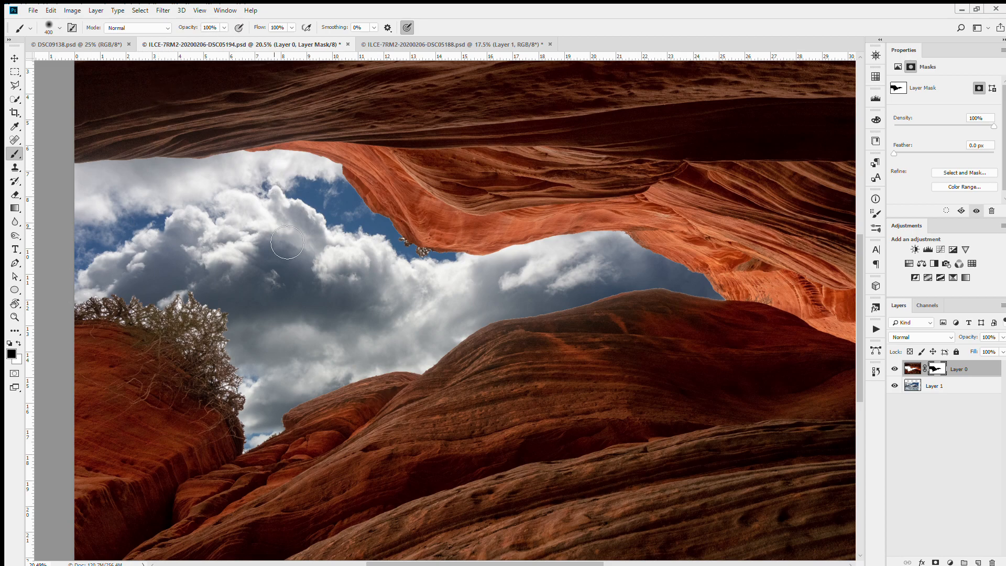
{"action": "mouse_move", "coordinate": [228, 328]}
{"action": "left_mouse_down"}
{"action": "mouse_move", "coordinate": [257, 419]}
{"action": "mouse_move", "coordinate": [213, 322]}
{"action": "mouse_move", "coordinate": [216, 350]}
{"action": "mouse_move", "coordinate": [203, 329]}
{"action": "mouse_move", "coordinate": [212, 345]}
{"action": "mouse_move", "coordinate": [202, 368]}
{"action": "mouse_move", "coordinate": [185, 334]}
{"action": "mouse_move", "coordinate": [149, 321]}
{"action": "mouse_move", "coordinate": [89, 323]}
{"action": "mouse_move", "coordinate": [165, 328]}
{"action": "mouse_move", "coordinate": [119, 323]}
{"action": "mouse_move", "coordinate": [180, 342]}
{"action": "mouse_move", "coordinate": [262, 449]}
{"action": "left_mouse_up"}
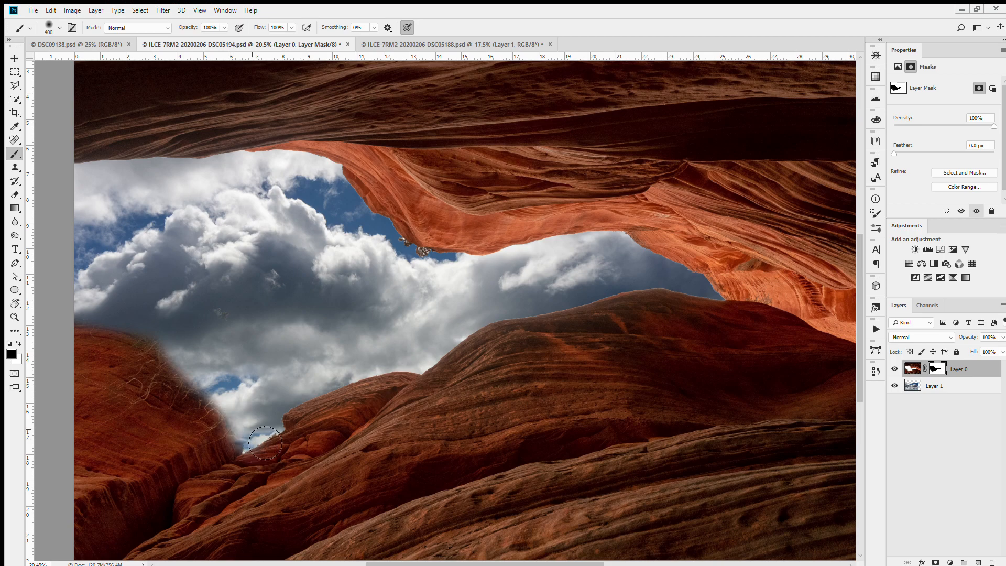
- Paint black on the mask along the remaining opening edges to hide the hanging branches and leftover bush fringes
{"action": "mouse_move", "coordinate": [465, 299]}
{"action": "left_mouse_down"}
{"action": "mouse_move", "coordinate": [452, 279]}
{"action": "mouse_move", "coordinate": [396, 254]}
{"action": "mouse_move", "coordinate": [419, 274]}
{"action": "mouse_move", "coordinate": [370, 202]}
{"action": "left_mouse_up"}
{"action": "mouse_move", "coordinate": [415, 331]}
{"action": "left_mouse_down"}
{"action": "mouse_move", "coordinate": [435, 367]}
{"action": "mouse_move", "coordinate": [517, 318]}
{"action": "mouse_move", "coordinate": [668, 293]}
{"action": "mouse_move", "coordinate": [745, 307]}
{"action": "mouse_move", "coordinate": [732, 308]}
{"action": "left_mouse_up"}
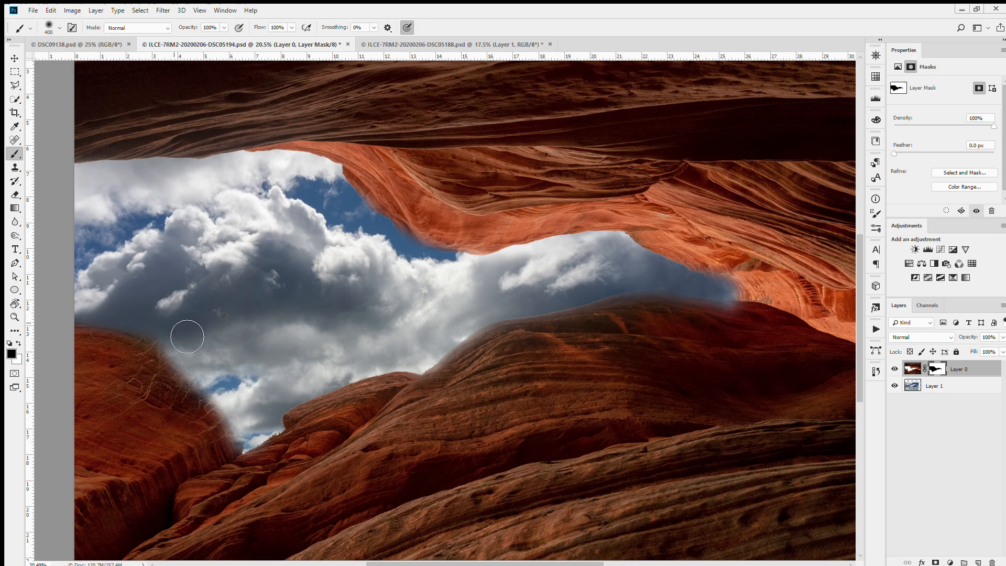
{"action": "left_click_drag", "start_coordinate": [189, 348], "coordinate": [82, 312]}
{"action": "mouse_move", "coordinate": [244, 428]}
{"action": "left_mouse_down"}
{"action": "mouse_move", "coordinate": [255, 459]}
{"action": "mouse_move", "coordinate": [281, 441]}
{"action": "mouse_move", "coordinate": [289, 399]}
{"action": "left_mouse_up"}
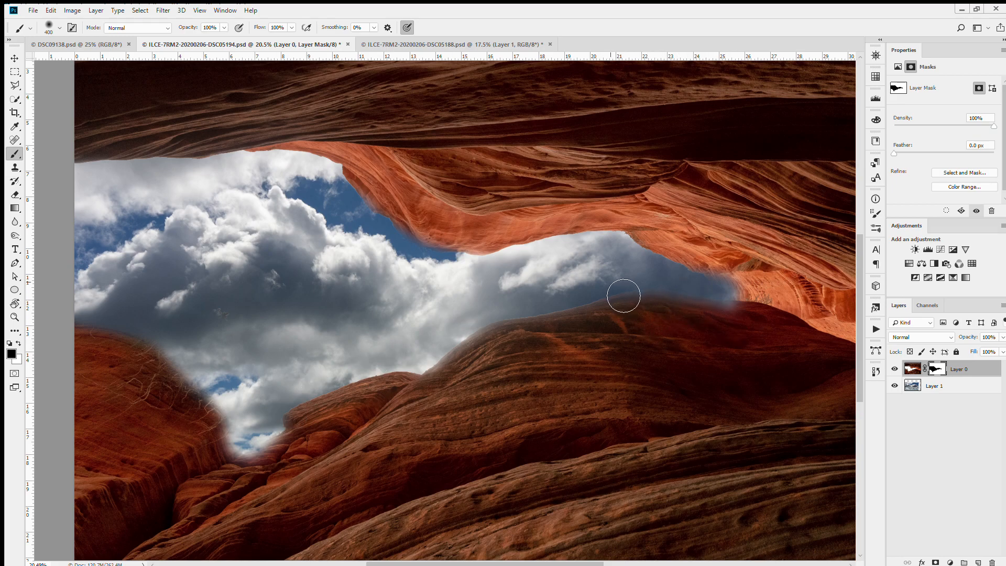
- Duplicate the masked canyon layer and delete the layer mask from the copy
{"action": "left_click", "coordinate": [912, 368]}
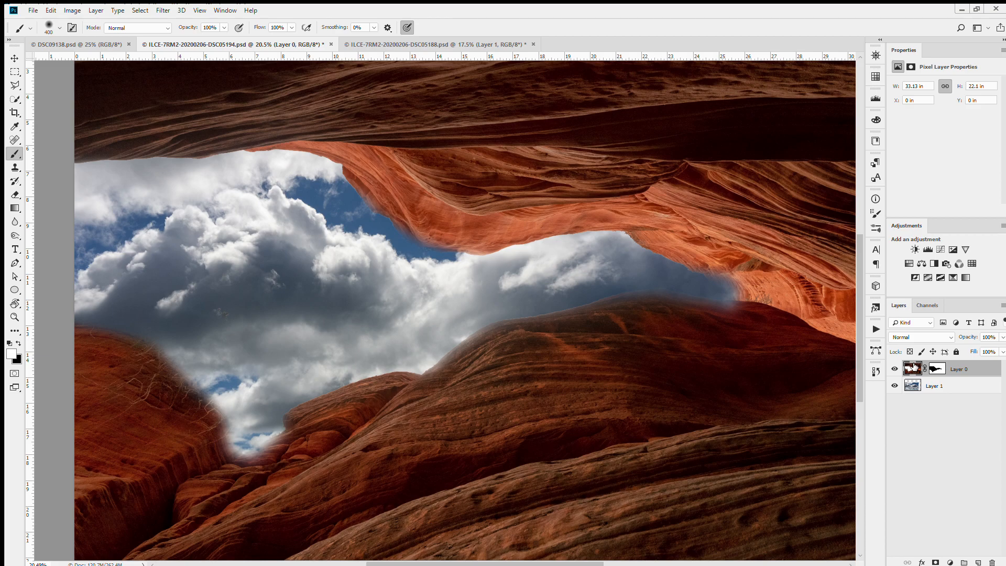
{"action": "key", "text": "ctrl+j"}
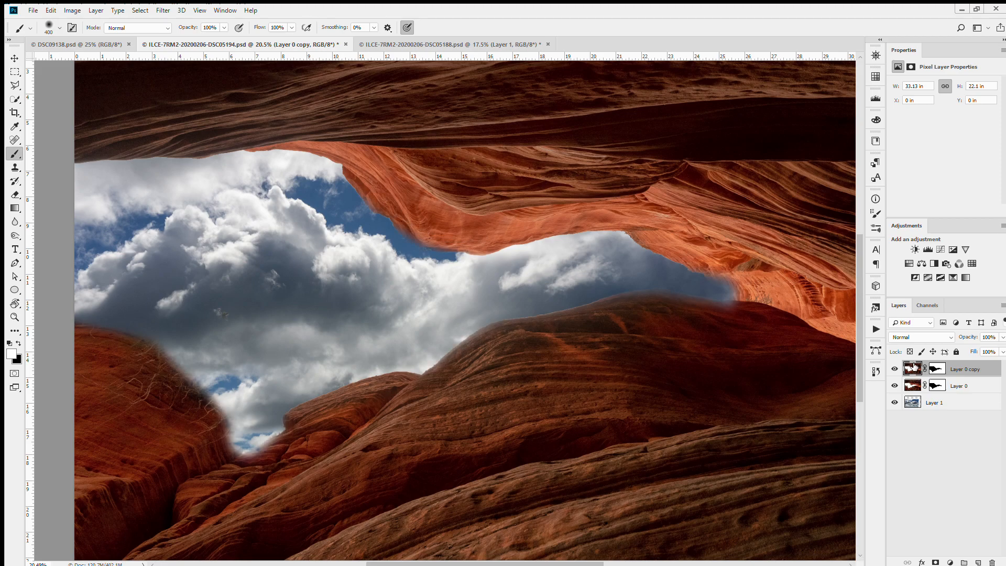
{"action": "left_click", "coordinate": [938, 370]}
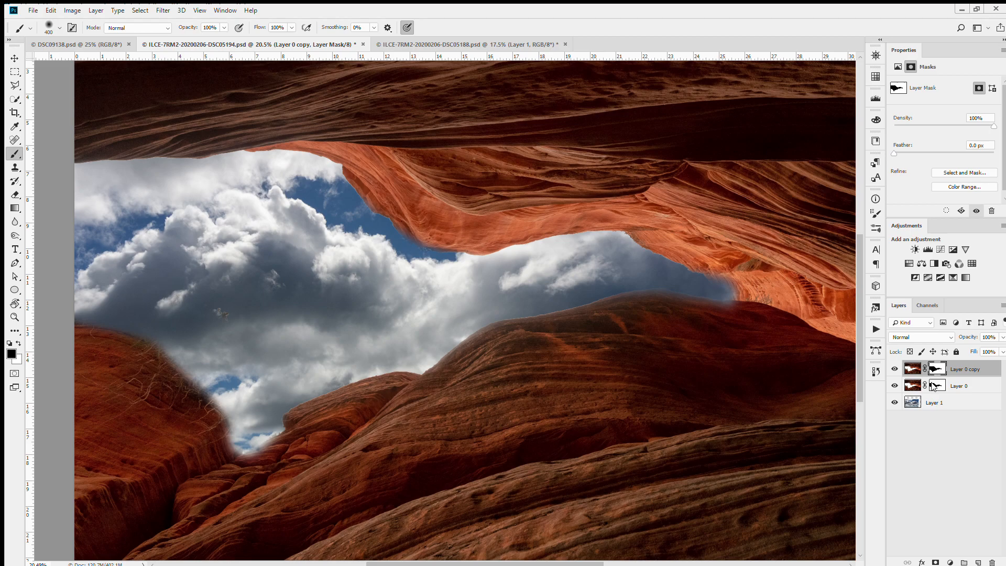
{"action": "left_click_drag", "start_coordinate": [934, 386], "coordinate": [938, 387]}
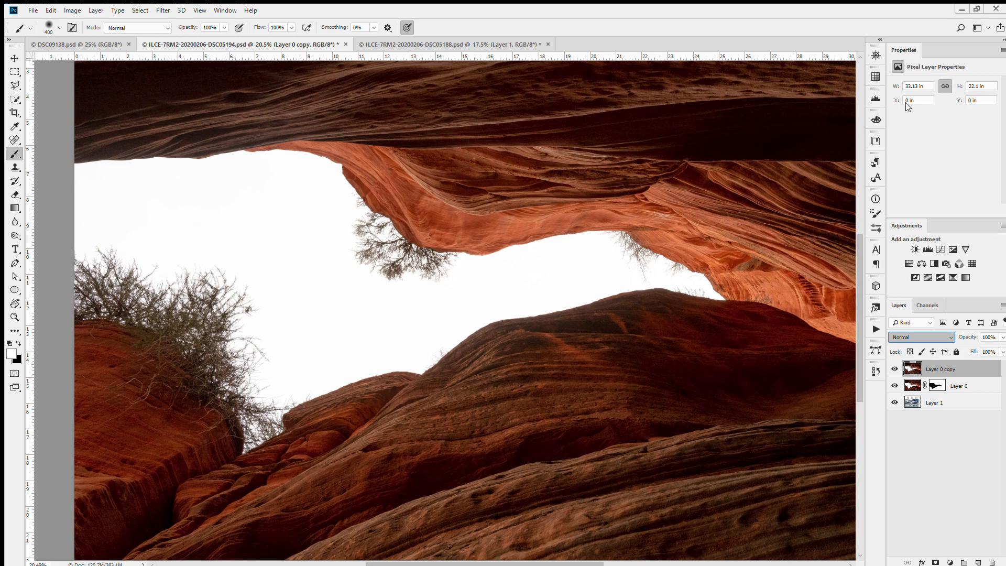
- Set the blend mode of Layer 0 copy to Darken and check the branches against the clouds up close
{"action": "left_click", "coordinate": [906, 103]}
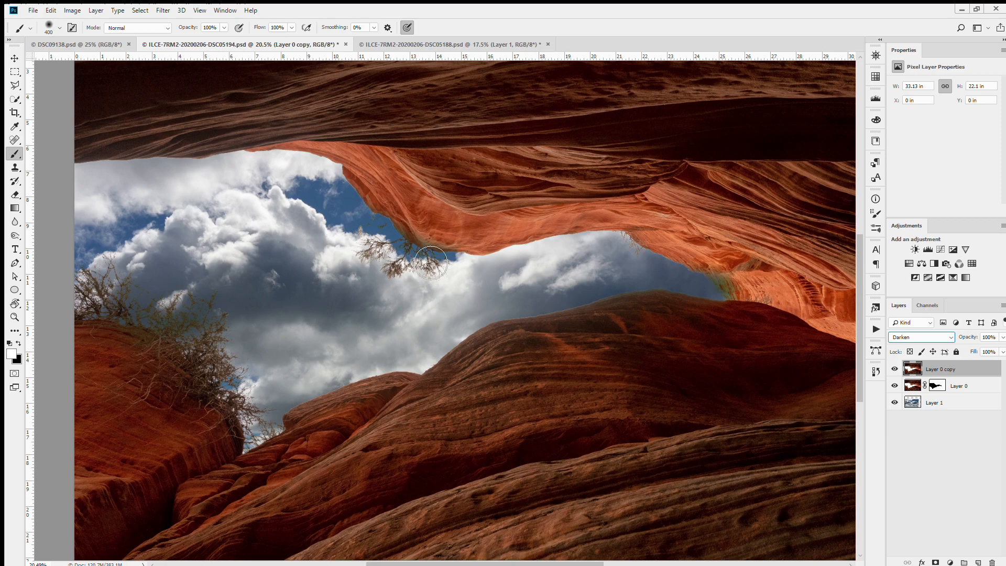
{"action": "scroll", "coordinate": [462, 234], "scroll_direction": "up", "scroll_amount": 6}
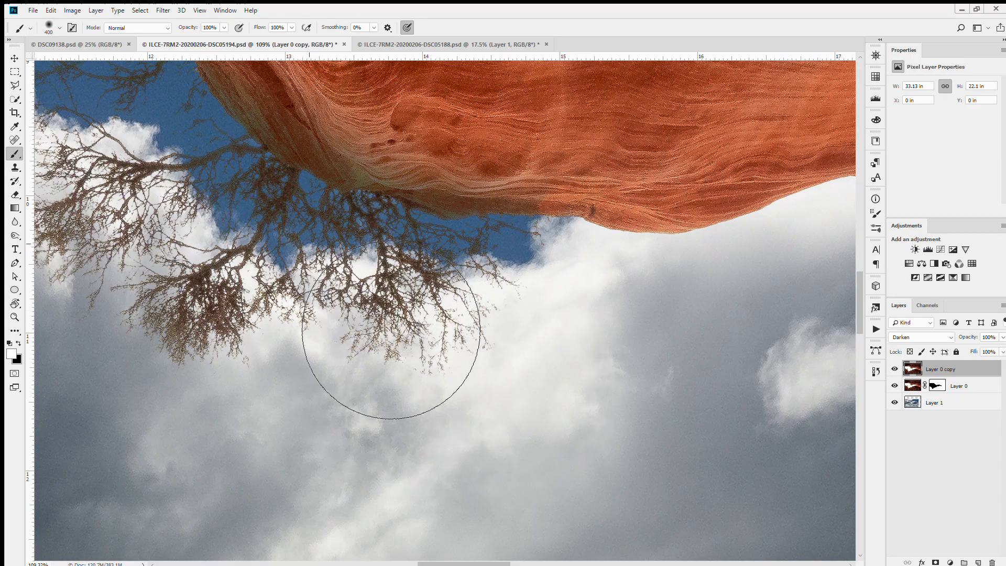
{"action": "scroll", "coordinate": [313, 305], "scroll_direction": "down", "scroll_amount": 1}
{"action": "scroll", "coordinate": [313, 305], "scroll_direction": "down", "scroll_amount": 3}
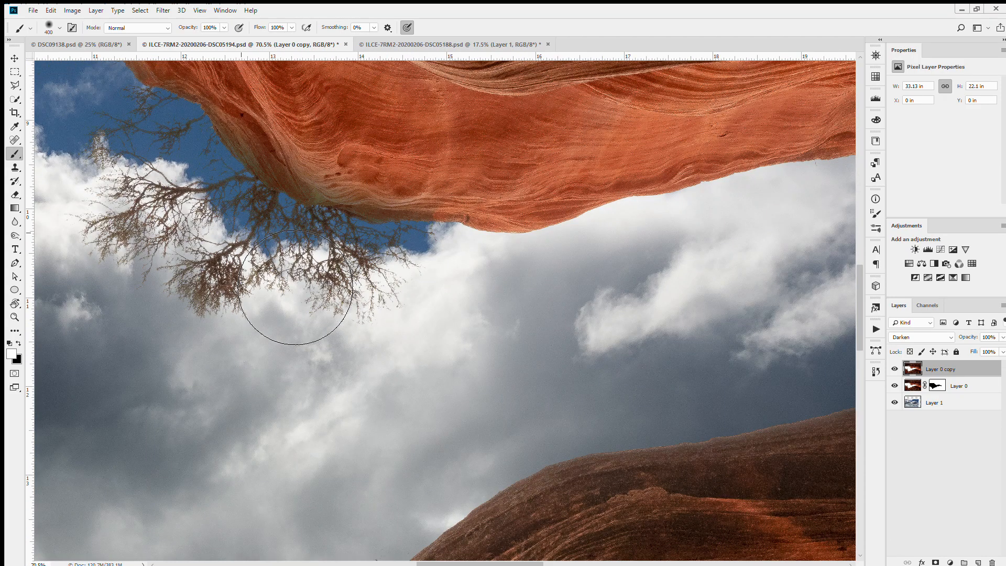
{"action": "scroll", "coordinate": [295, 286], "scroll_direction": "down", "scroll_amount": 4}
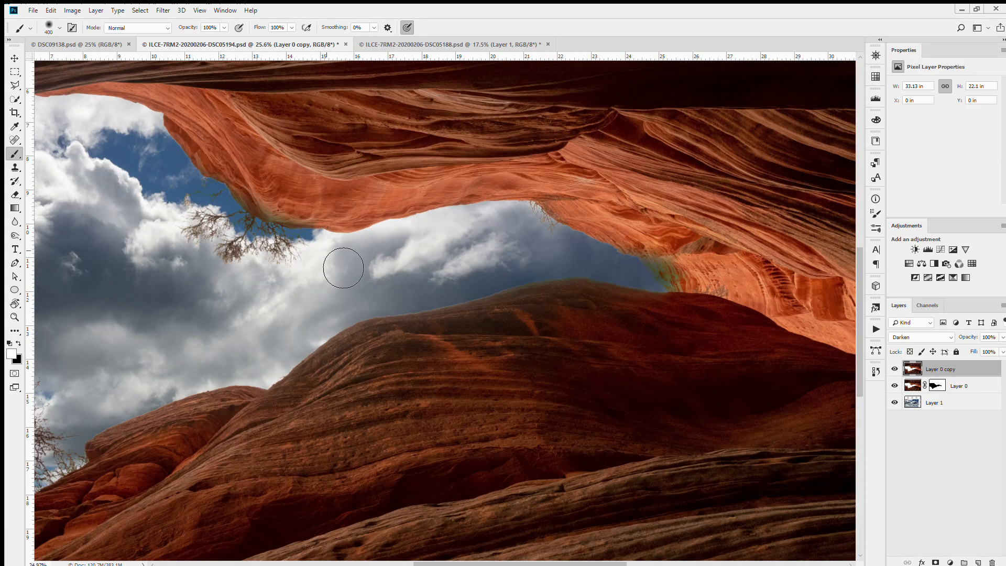
- Paint white on Layer 0's mask with the brush reduced to 175 px to restore the see-through rock wall at the opening's right end
{"action": "scroll", "coordinate": [344, 267], "scroll_direction": "down", "scroll_amount": 3}
{"action": "scroll", "coordinate": [622, 270], "scroll_direction": "up", "scroll_amount": 8}
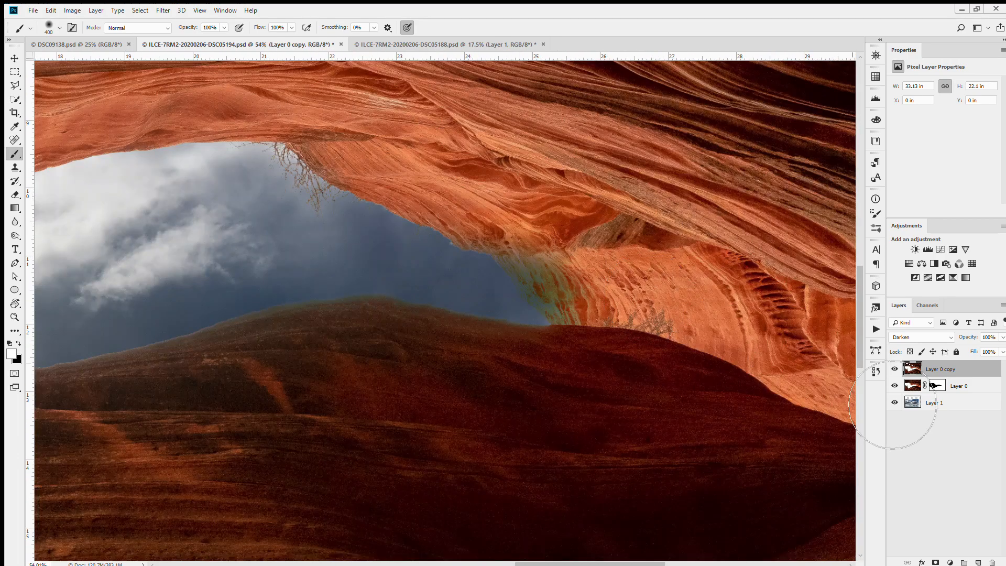
{"action": "left_click", "coordinate": [938, 386]}
{"action": "key", "text": "x"}
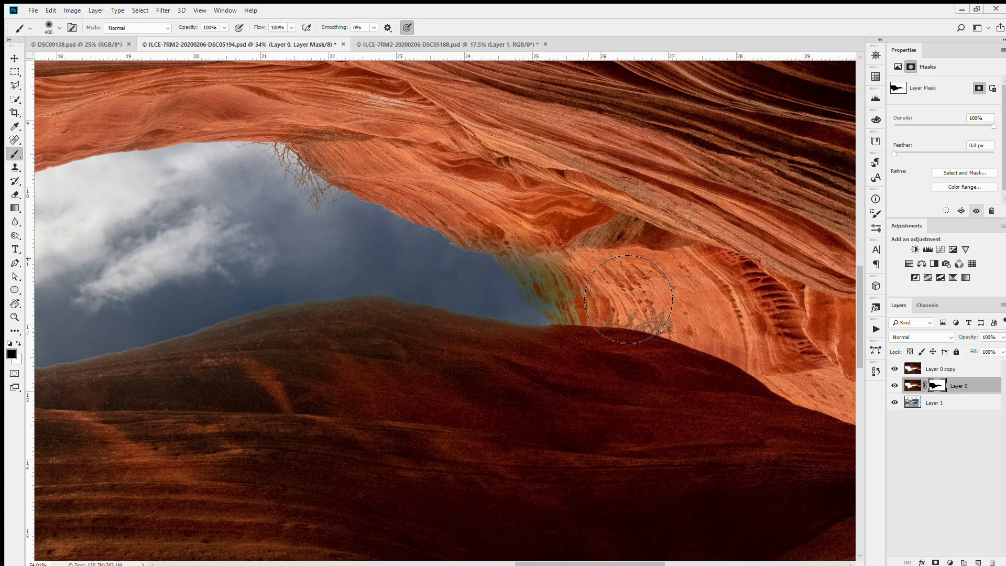
{"action": "key", "text": "x"}
{"action": "key", "text": "bracketleft"}
{"action": "key", "text": "bracketleft"}
{"action": "key", "text": "bracketleft"}
{"action": "key", "text": "bracketleft"}
{"action": "key", "text": "bracketleft"}
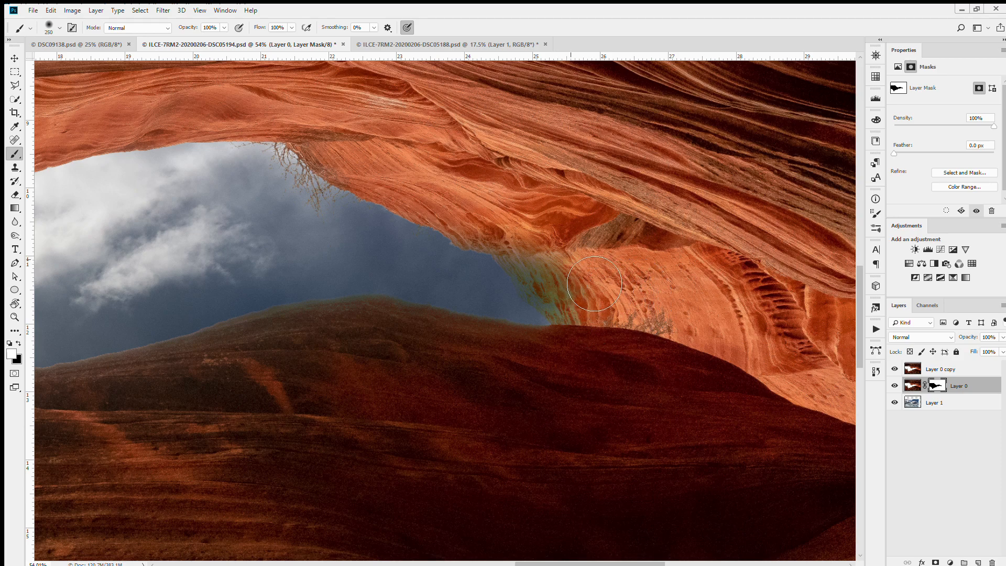
{"action": "mouse_move", "coordinate": [540, 274]}
{"action": "left_mouse_down"}
{"action": "mouse_move", "coordinate": [572, 310]}
{"action": "mouse_move", "coordinate": [566, 284]}
{"action": "left_mouse_up"}
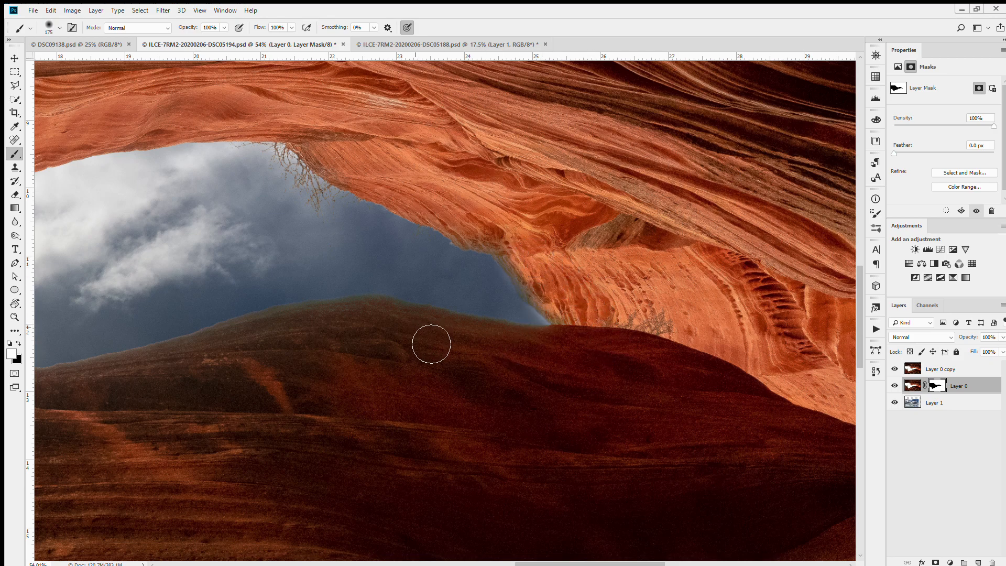
- Paint black on the mask where the right rock wall meets the foreground rock to refine the edge of the opening
{"action": "key", "text": "x"}
{"action": "left_click_drag", "start_coordinate": [540, 327], "coordinate": [564, 339]}
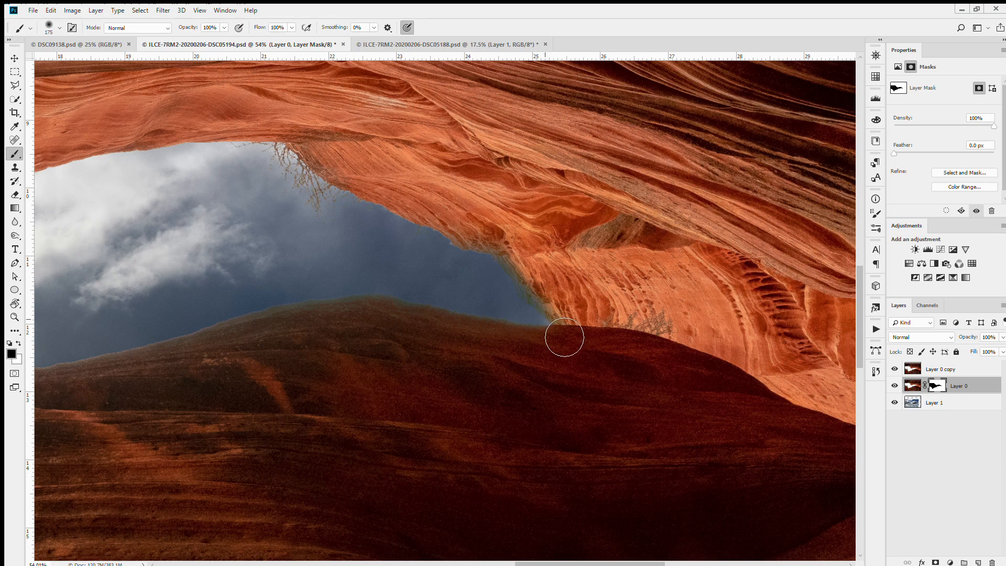
{"action": "scroll", "coordinate": [564, 339], "scroll_direction": "down", "scroll_amount": 5}
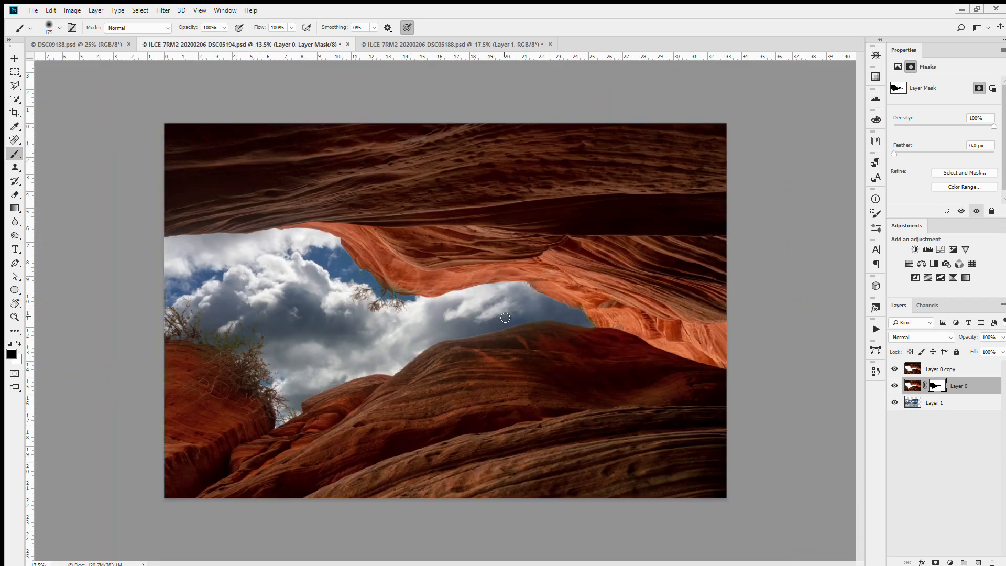
{"action": "scroll", "coordinate": [506, 318], "scroll_direction": "up", "scroll_amount": 2}
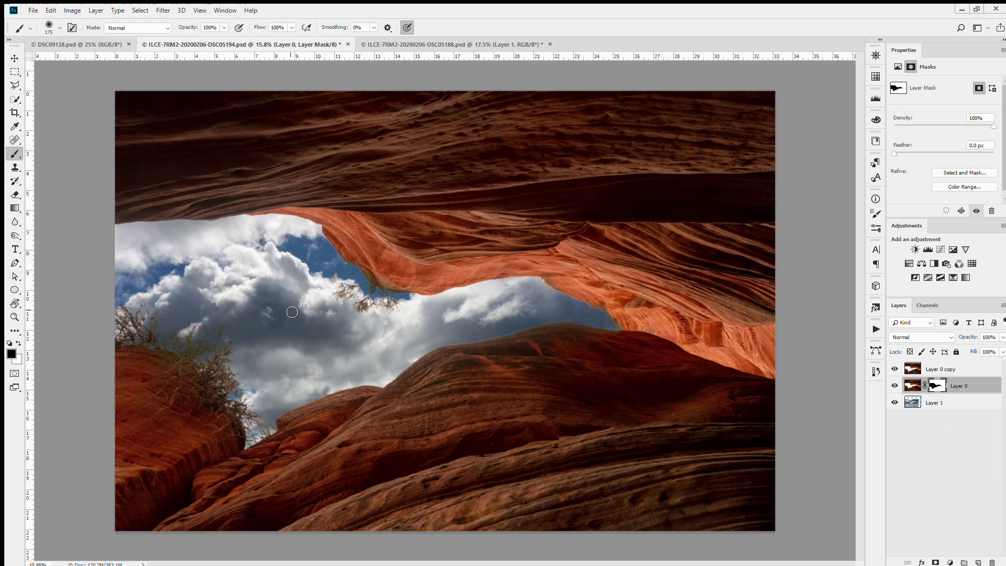
- Add a Curves adjustment directly above Layer 1 and raise the midtones and shadows with two points to brighten the clouds
{"action": "left_click", "coordinate": [970, 402]}
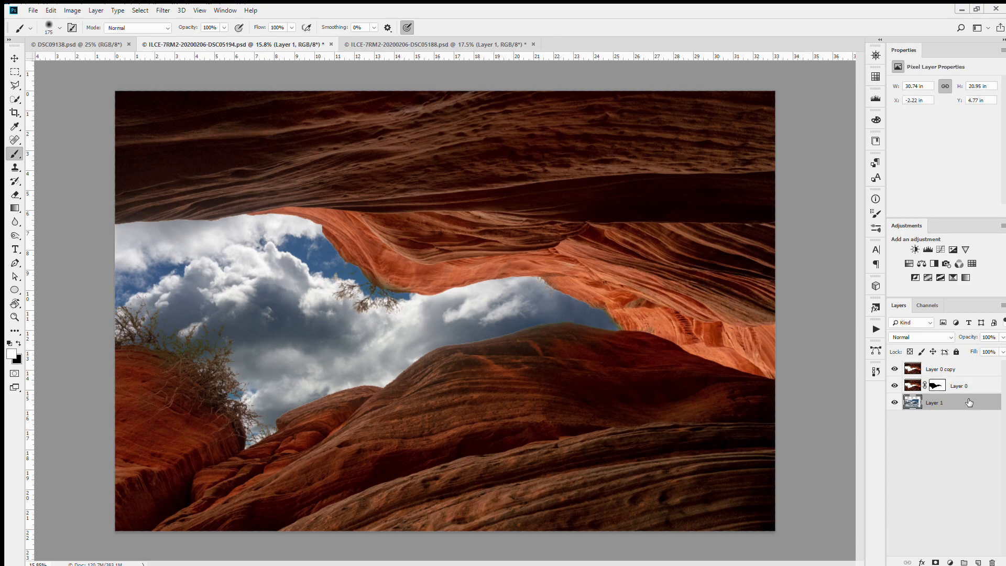
{"action": "left_click", "coordinate": [940, 249]}
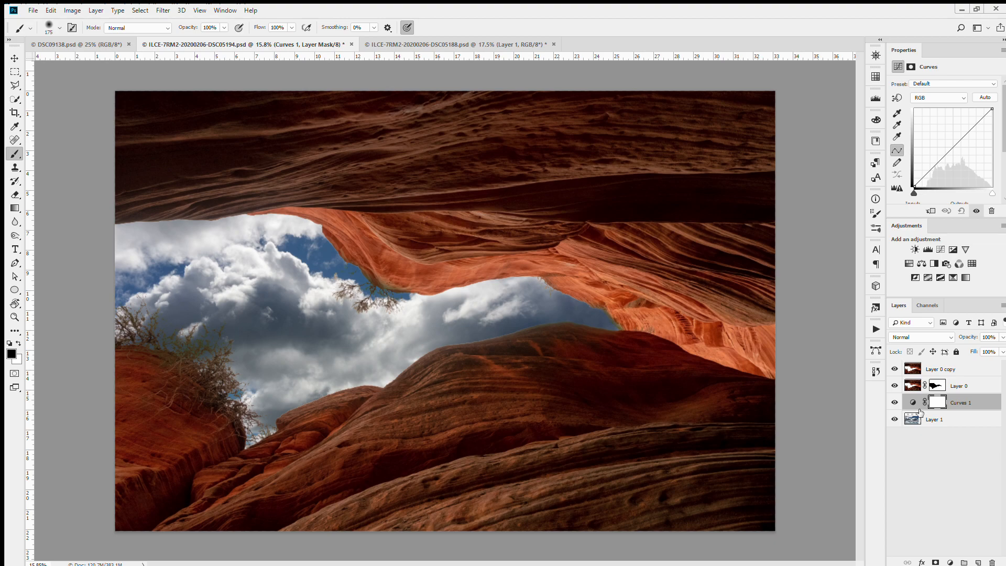
{"action": "left_click_drag", "start_coordinate": [954, 149], "coordinate": [966, 128]}
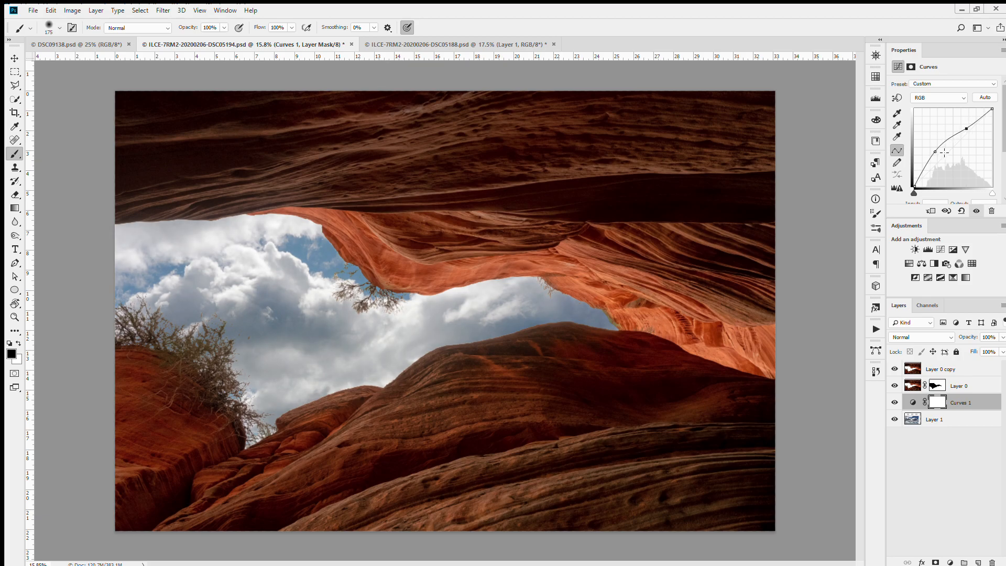
{"action": "left_click", "coordinate": [936, 152]}
{"action": "scroll", "coordinate": [285, 373], "scroll_direction": "up", "scroll_amount": 2}
{"action": "scroll", "coordinate": [285, 374], "scroll_direction": "up", "scroll_amount": 2}
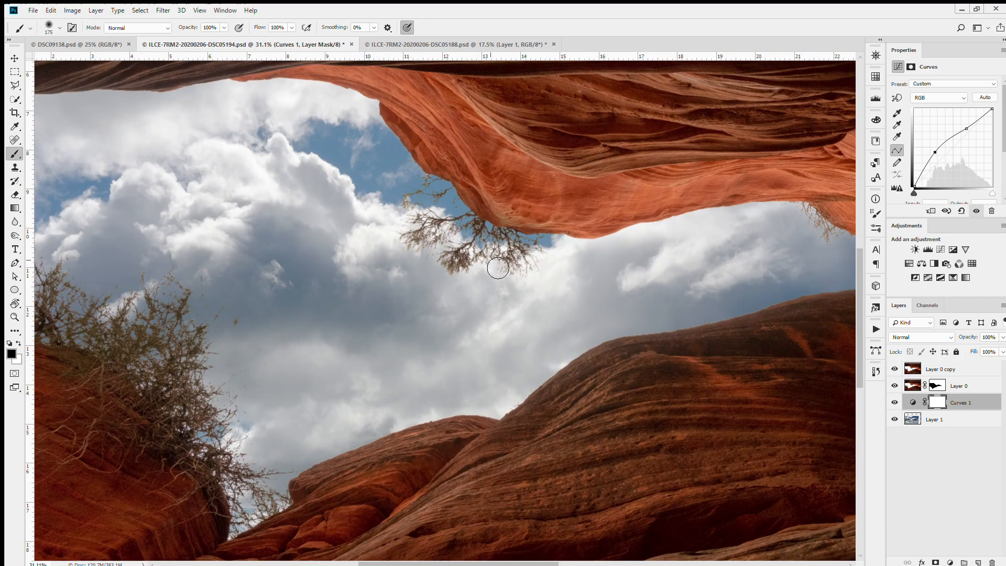
{"action": "scroll", "coordinate": [578, 234], "scroll_direction": "down", "scroll_amount": 2}
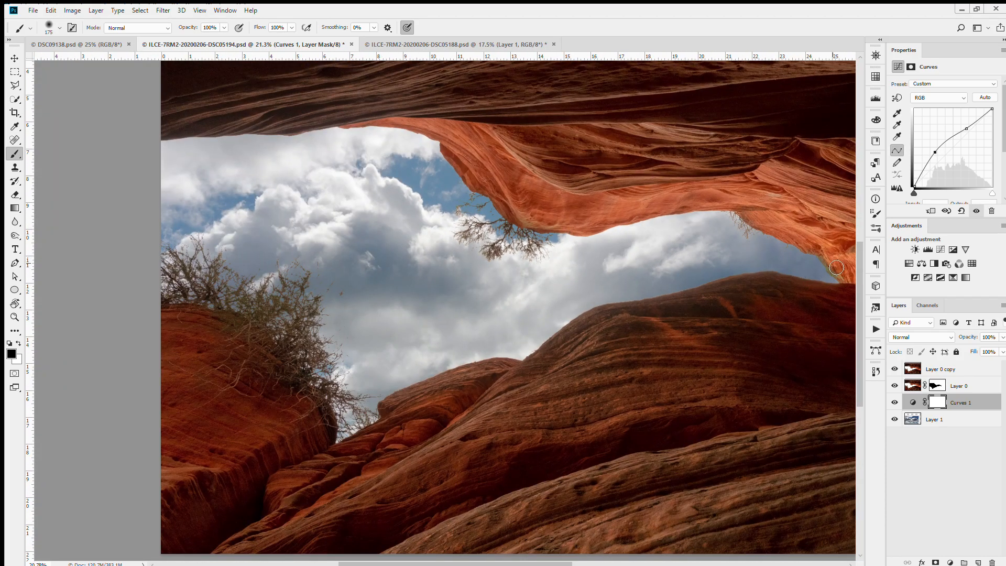
{"action": "scroll", "coordinate": [579, 235], "scroll_direction": "down", "scroll_amount": 2}
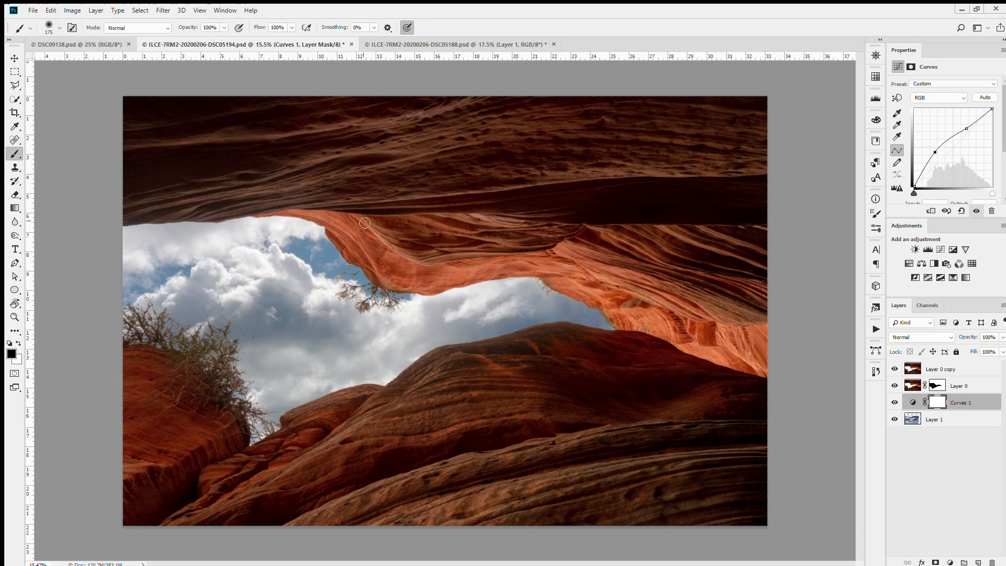
- Switch to the ILCE-7RM2-20200206-DSC05188.psd tree photo and select Layer 0, briefly hiding it to check the sunset on Layer 1
{"action": "left_click", "coordinate": [443, 43]}
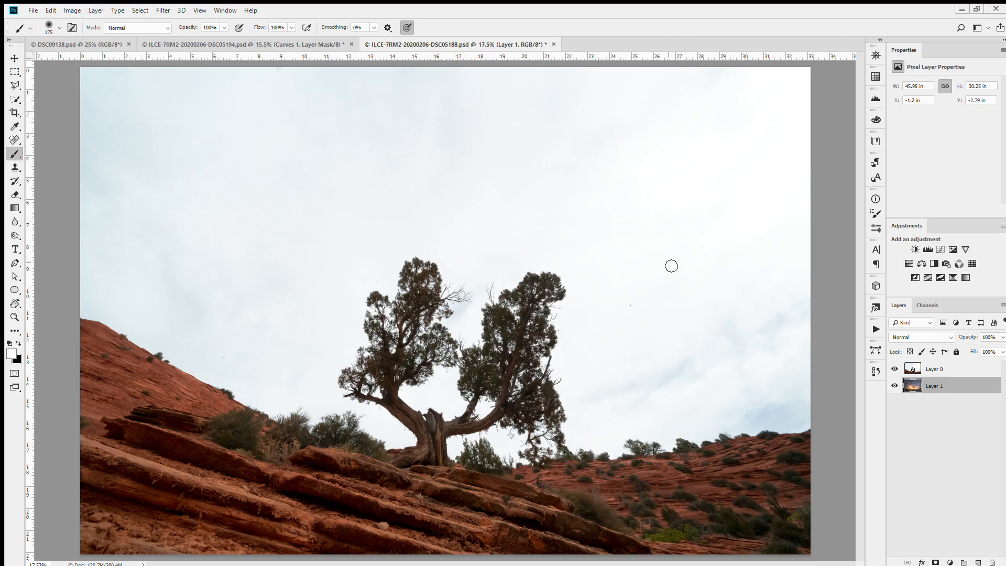
{"action": "left_click", "coordinate": [907, 368]}
{"action": "left_click", "coordinate": [896, 369]}
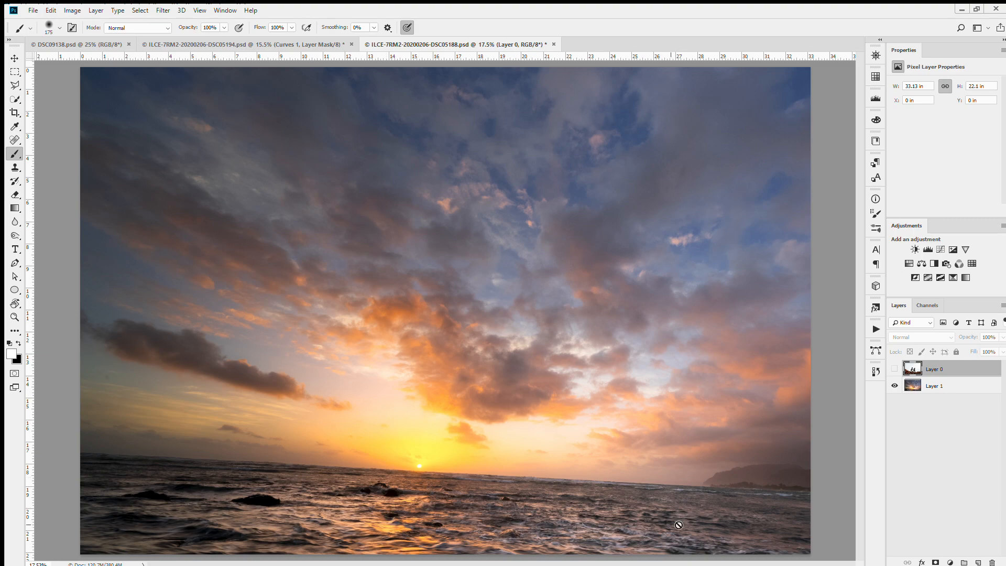
{"action": "left_click", "coordinate": [896, 369]}
{"action": "scroll", "coordinate": [618, 424], "scroll_direction": "down", "scroll_amount": 1}
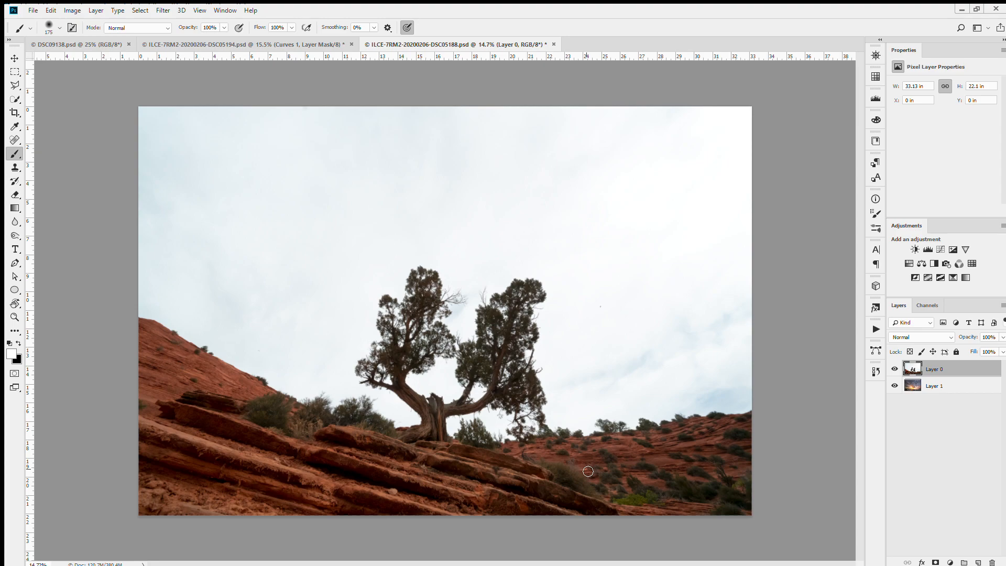
- Select the red rock foreground with the Quick Selection tool and turn the selection into a layer mask on Layer 0
{"action": "key", "text": "w"}
{"action": "mouse_move", "coordinate": [718, 465]}
{"action": "left_mouse_down"}
{"action": "mouse_move", "coordinate": [552, 486]}
{"action": "mouse_move", "coordinate": [448, 481]}
{"action": "mouse_move", "coordinate": [365, 465]}
{"action": "mouse_move", "coordinate": [196, 407]}
{"action": "mouse_move", "coordinate": [195, 474]}
{"action": "mouse_move", "coordinate": [483, 510]}
{"action": "left_mouse_up"}
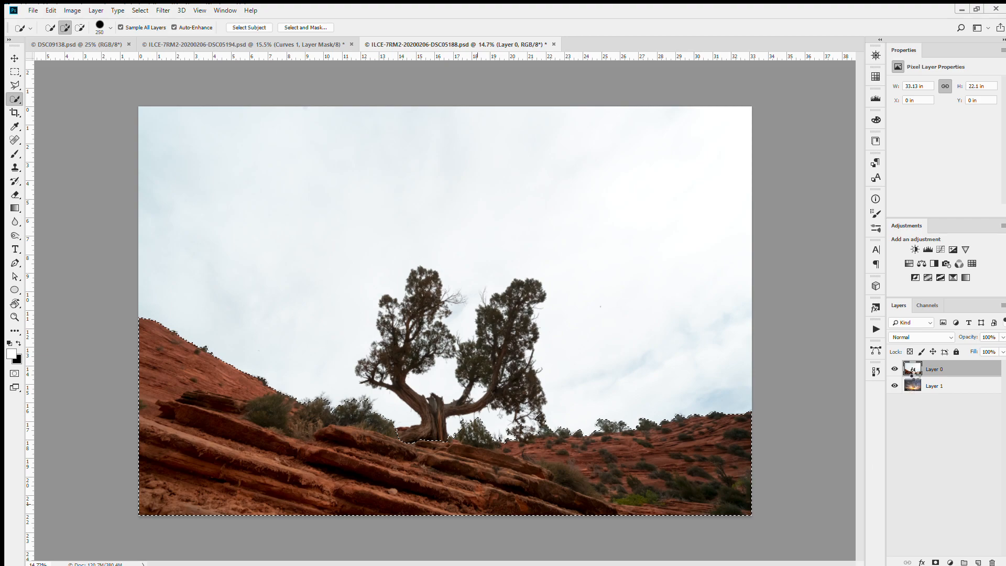
{"action": "left_click", "coordinate": [936, 560]}
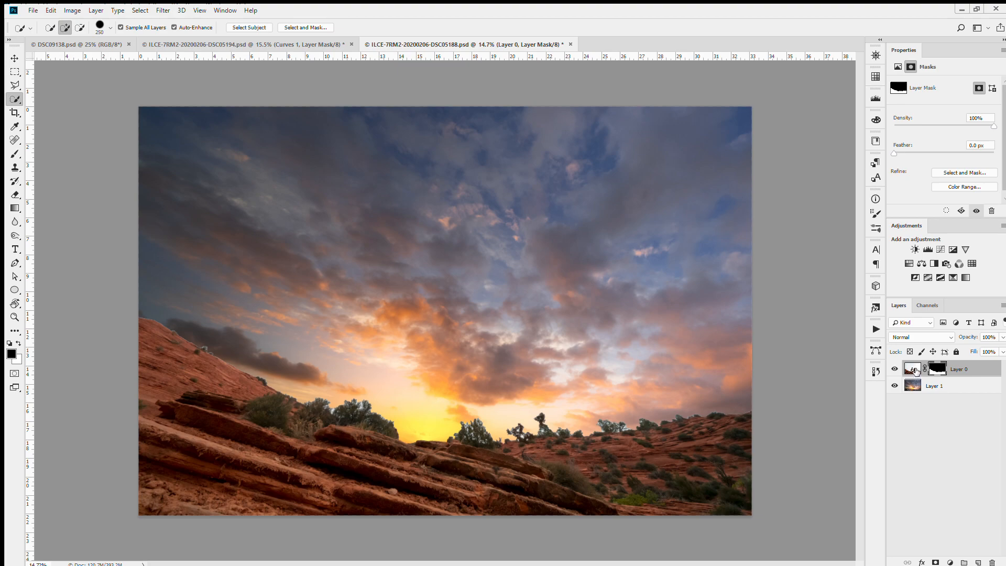
- Duplicate Layer 0 without its layer mask and set the copy's blend mode to Darken
{"action": "left_click", "coordinate": [912, 369]}
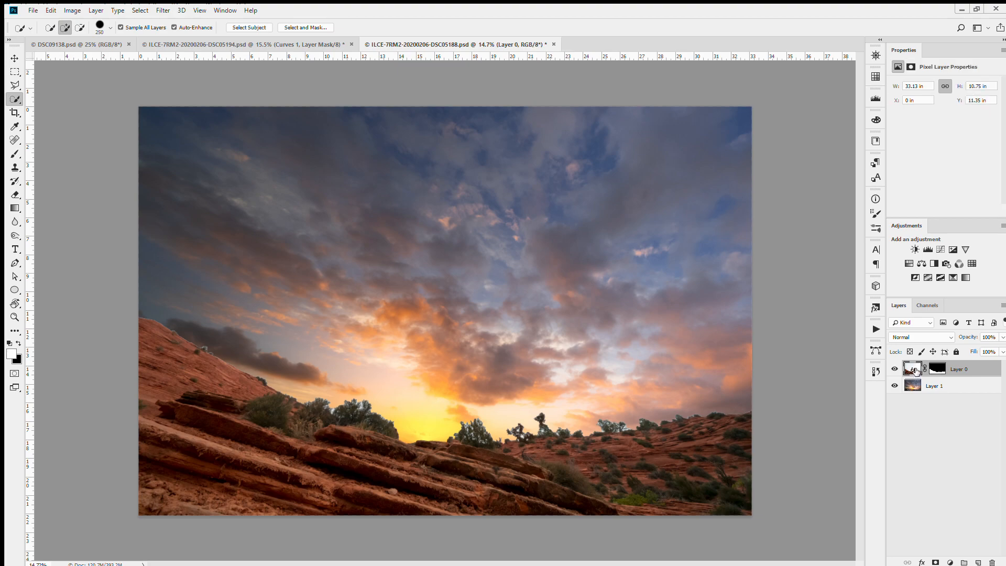
{"action": "key", "text": "ctrl+j"}
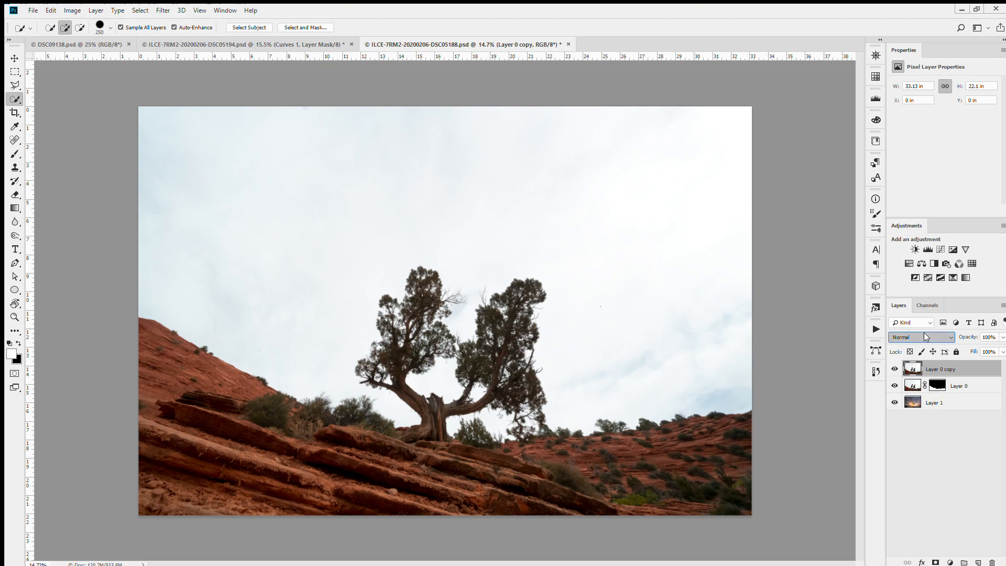
{"action": "key", "text": "shift+alt+k"}
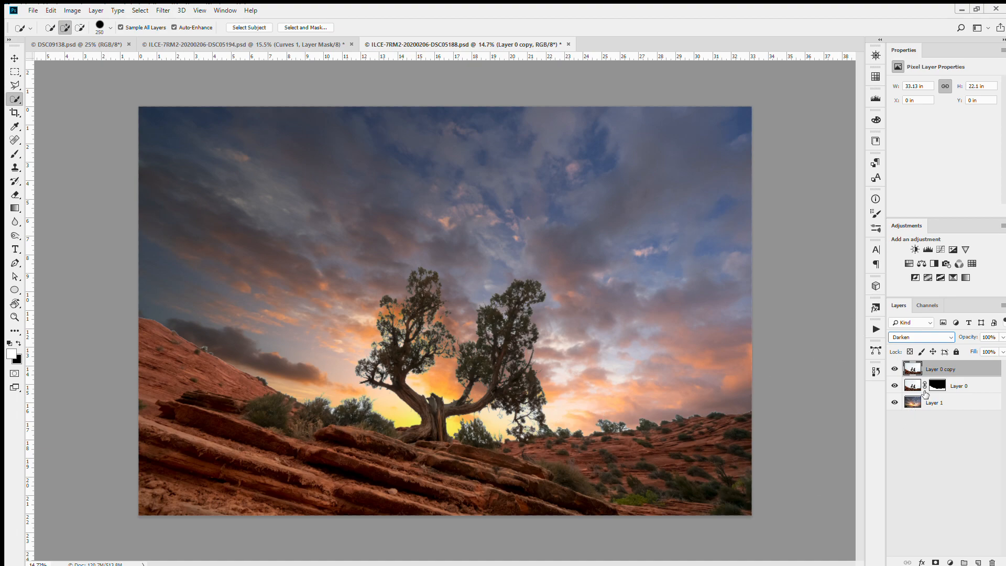
- Paint black on Layer 0's mask with the 175 px brush along the left ridge to remove the leftover pale fringes
{"action": "left_click", "coordinate": [940, 385]}
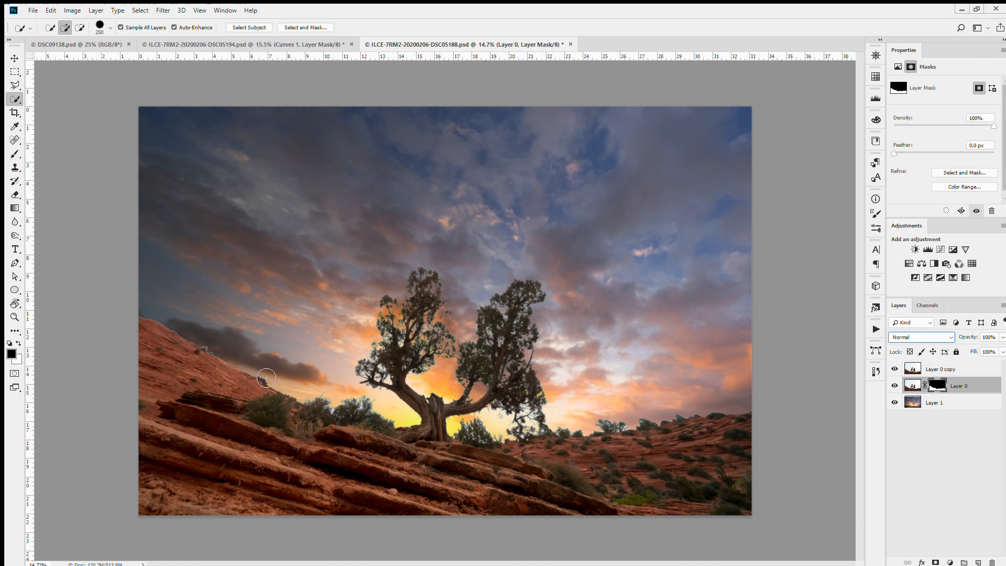
{"action": "scroll", "coordinate": [614, 442], "scroll_direction": "up", "scroll_amount": 1}
{"action": "scroll", "coordinate": [614, 441], "scroll_direction": "up", "scroll_amount": 2}
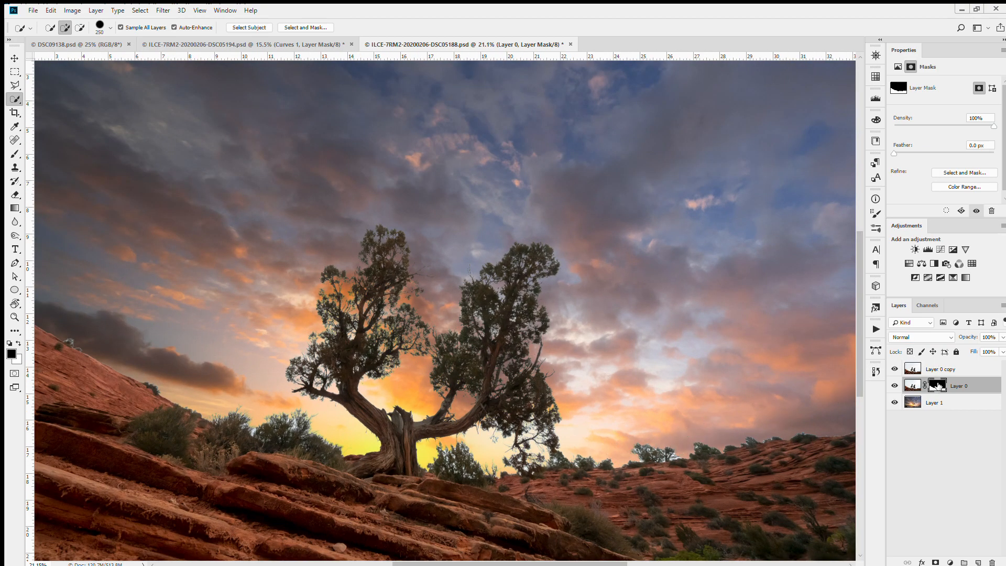
{"action": "key", "text": "b"}
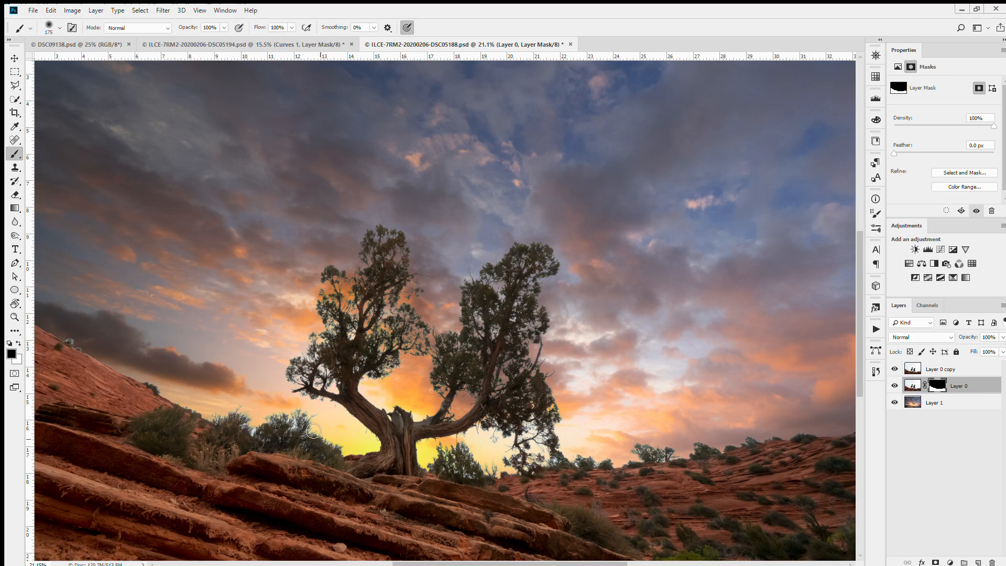
{"action": "left_click_drag", "start_coordinate": [96, 358], "coordinate": [44, 325]}
{"action": "scroll", "coordinate": [274, 340], "scroll_direction": "down", "scroll_amount": 3}
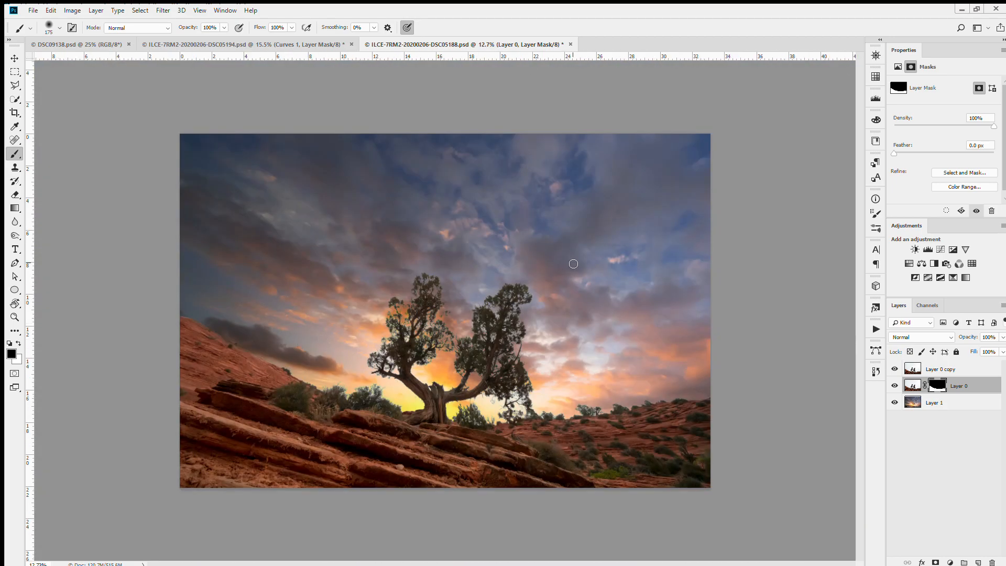